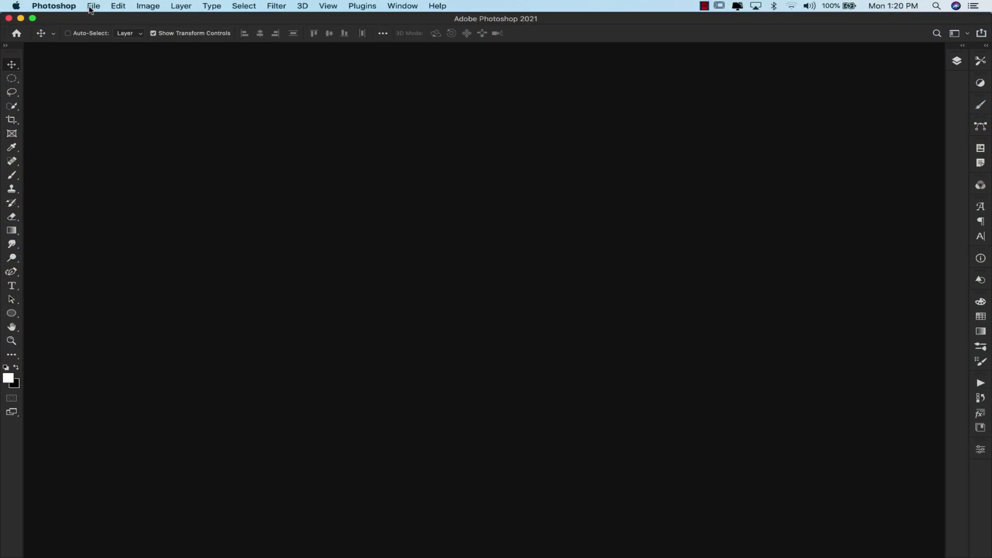
- Create a new white 500 x 500 px document at 72 ppi from the recent preset
left_click(91, 6)
left_click(99, 19)
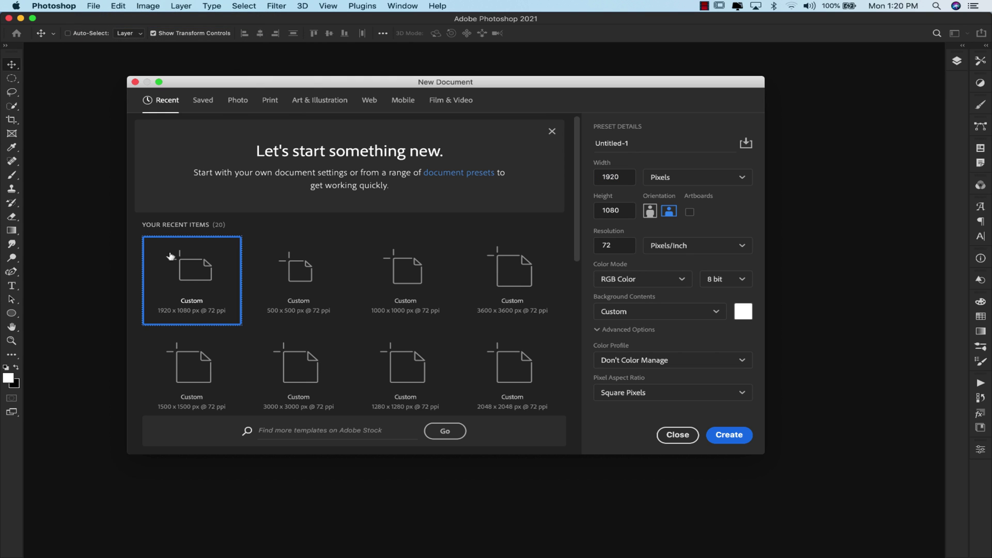
left_click(288, 311)
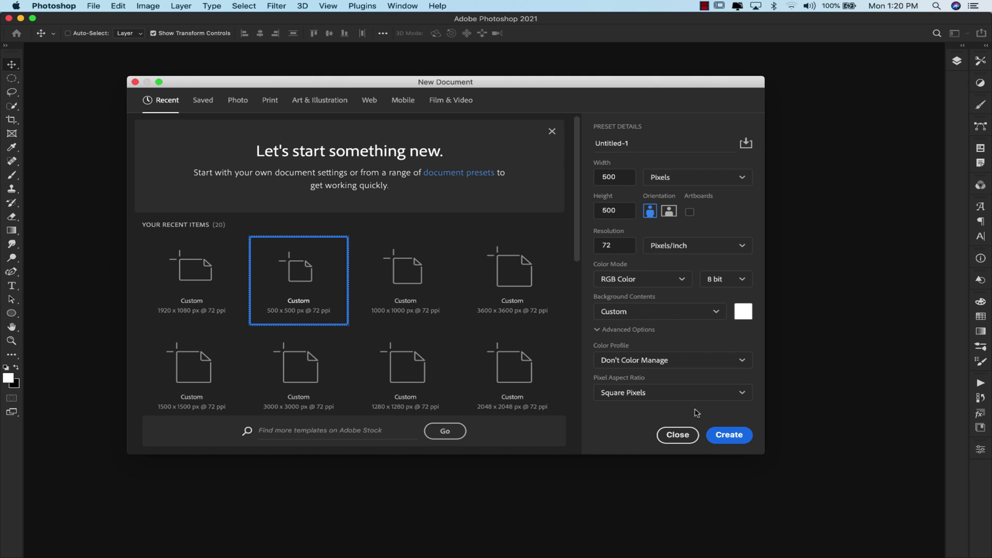
left_click(730, 437)
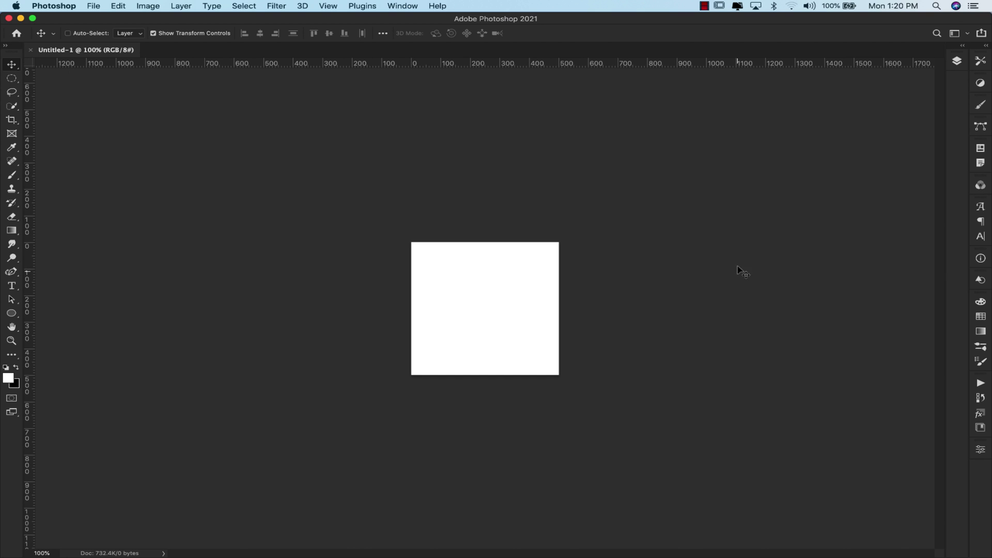
- Zoom the canvas to 200% and switch to the Ellipse tool
key("z")
left_click(424, 365)
left_click(425, 364)
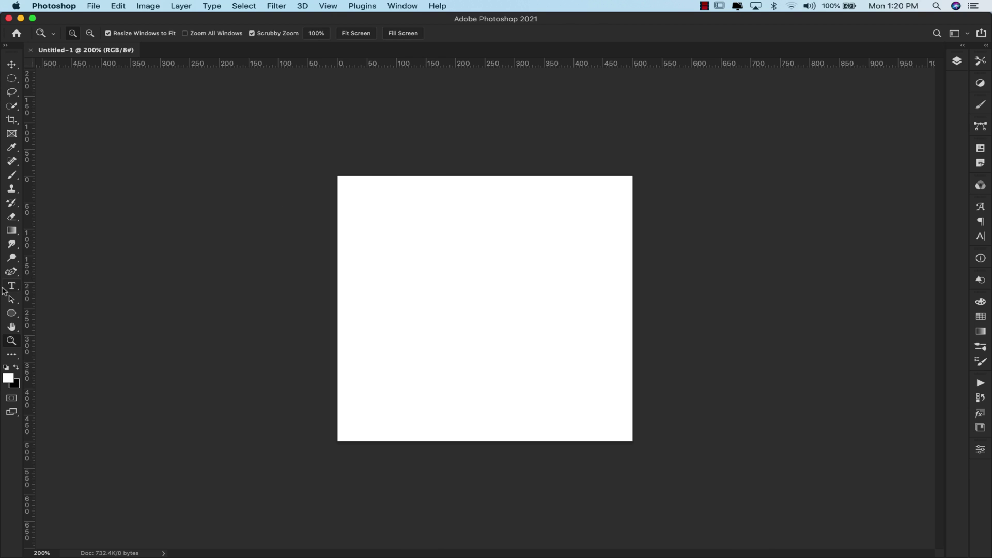
left_click(15, 313)
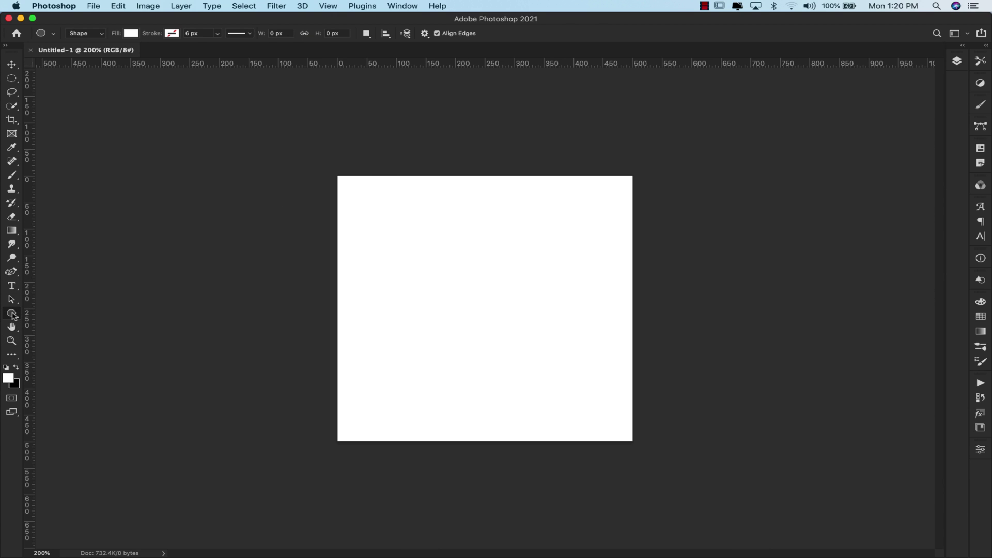
right_click(13, 314)
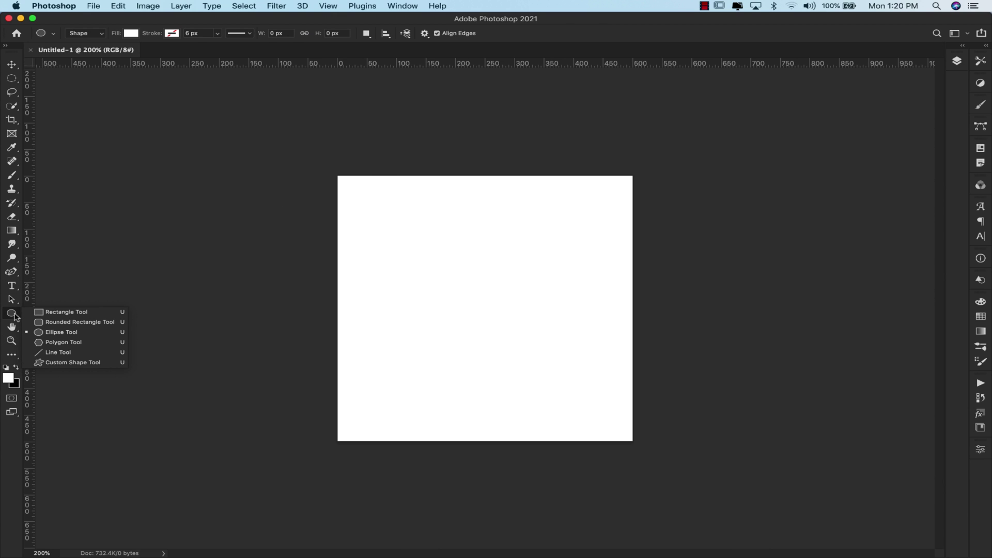
left_click(62, 333)
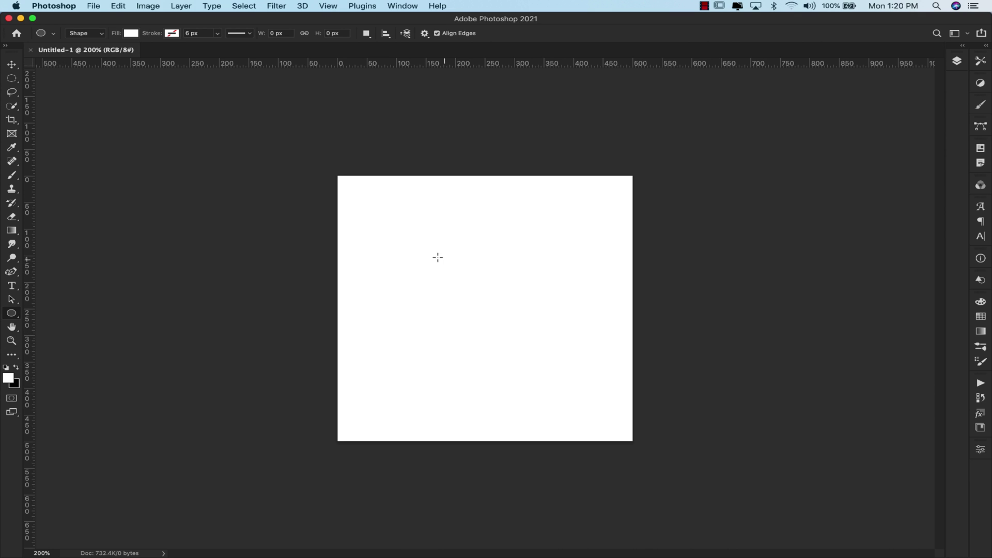
- Set the ellipse fill to black and enter a 200 px width for a new ellipse
left_click(131, 34)
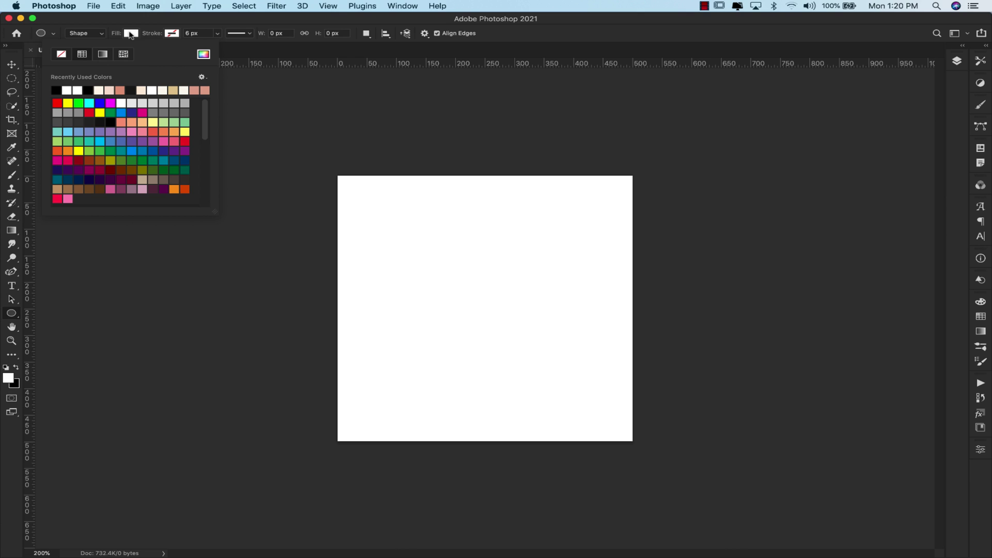
left_click(57, 90)
left_click(173, 35)
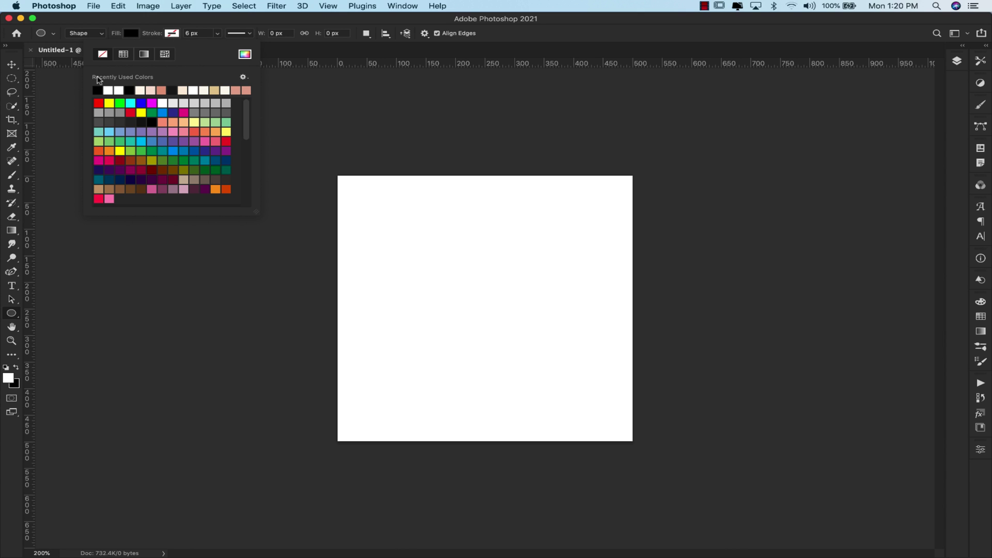
left_click(399, 228)
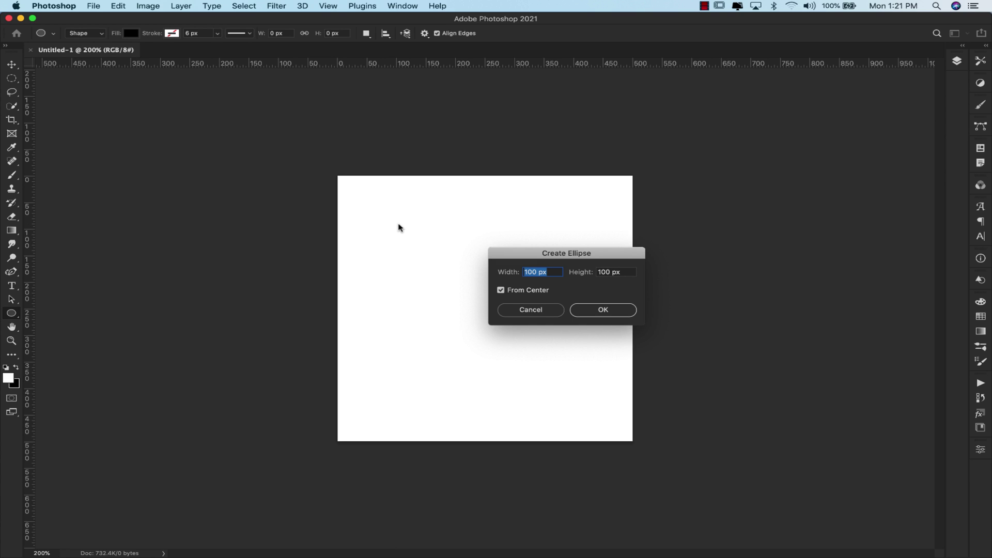
type("200")
left_click(620, 272)
- Finish the 200 x 200 px black circle and nudge it slightly down and right
type("2")
left_click(610, 309)
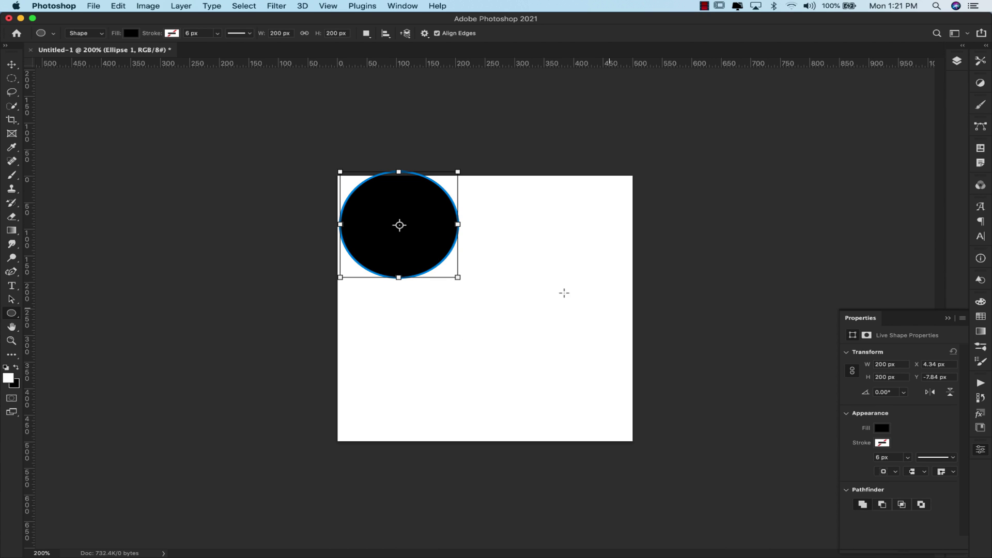
key("v")
left_click_drag(428, 248, 448, 271)
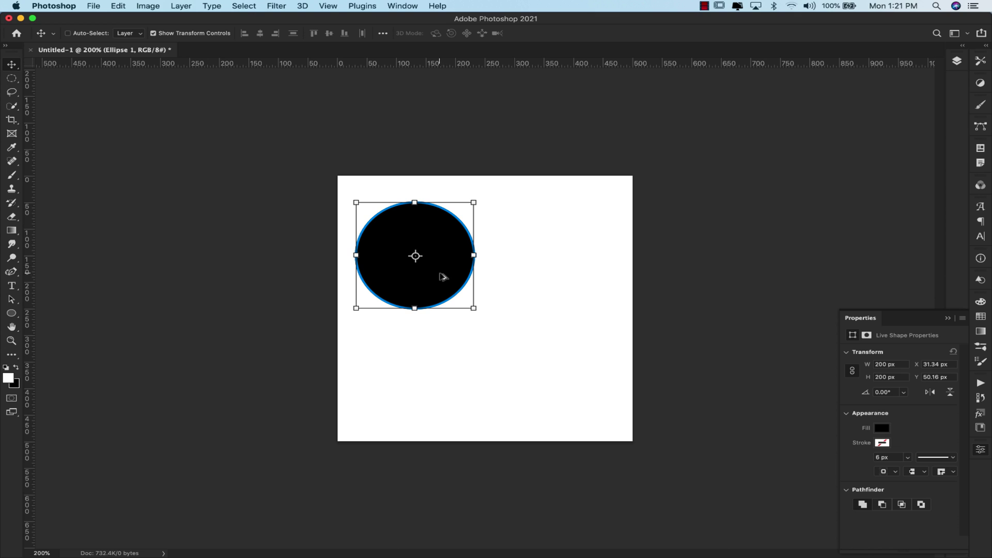
- Alt-drag a copy of the circle to the lower right and scale it to about 125%
left_click_drag(448, 270, 581, 387)
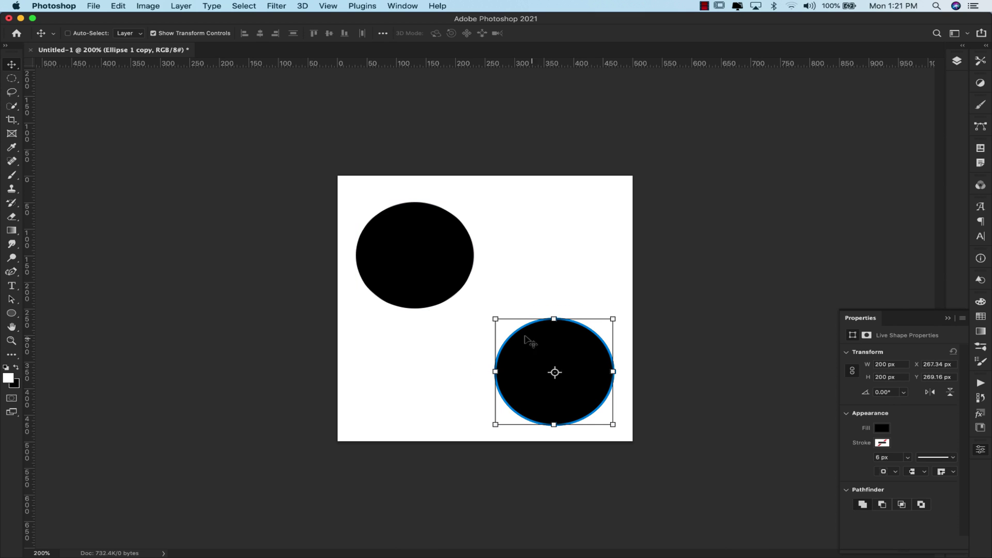
left_click_drag(492, 316, 456, 295)
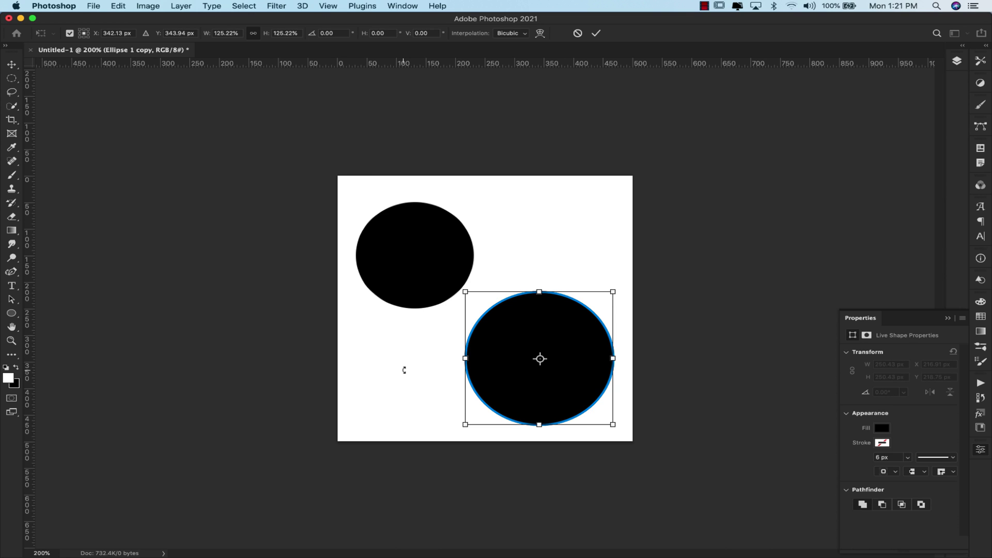
key("Return")
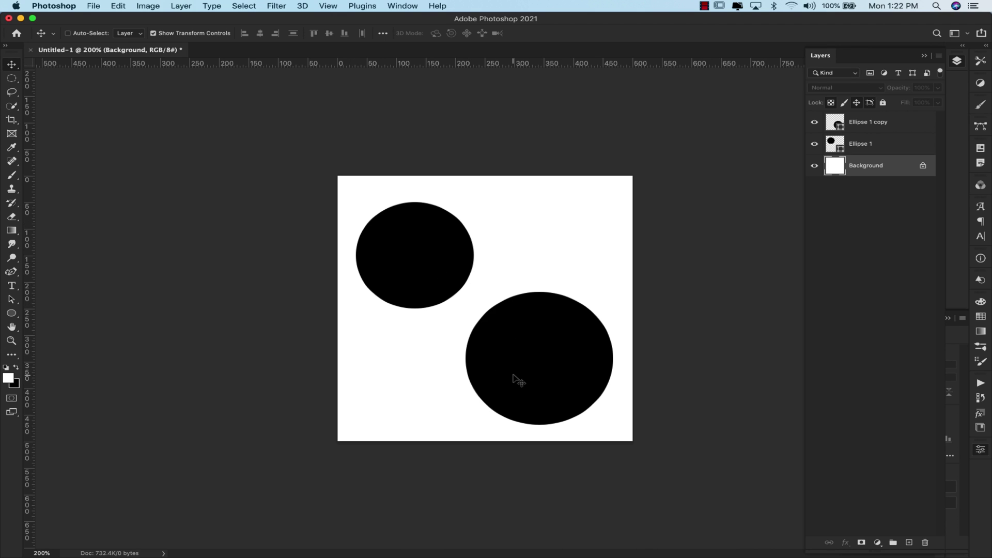
left_click(119, 6)
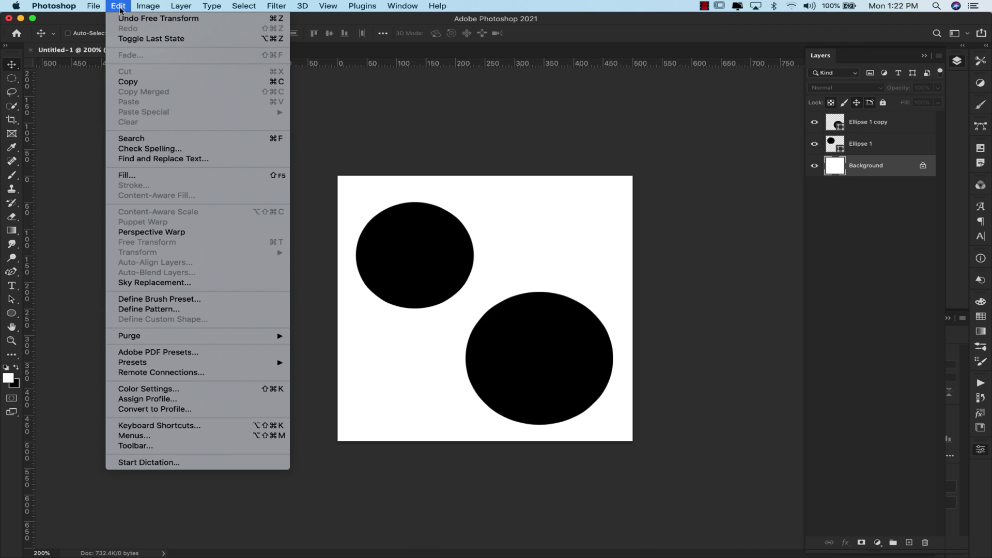
left_click(169, 300)
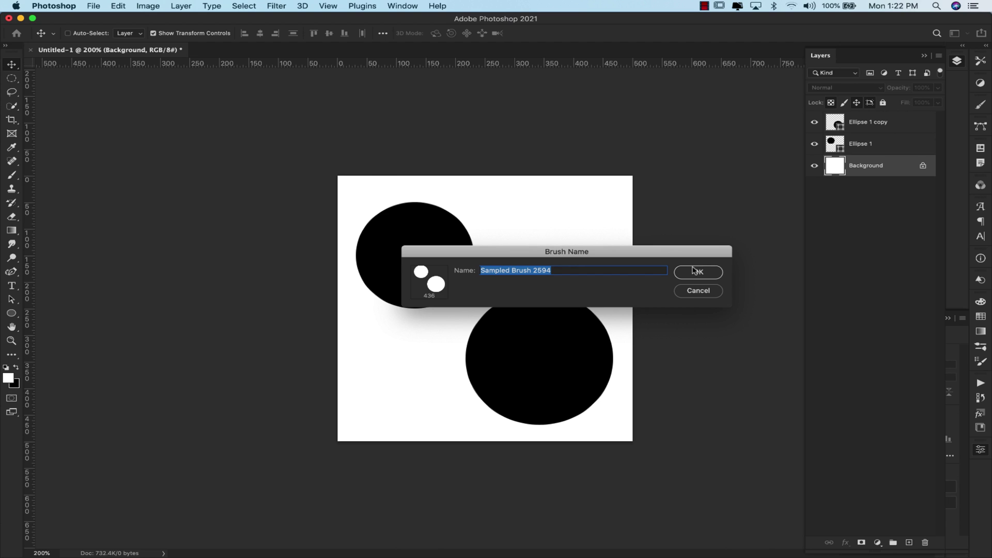
left_click(698, 291)
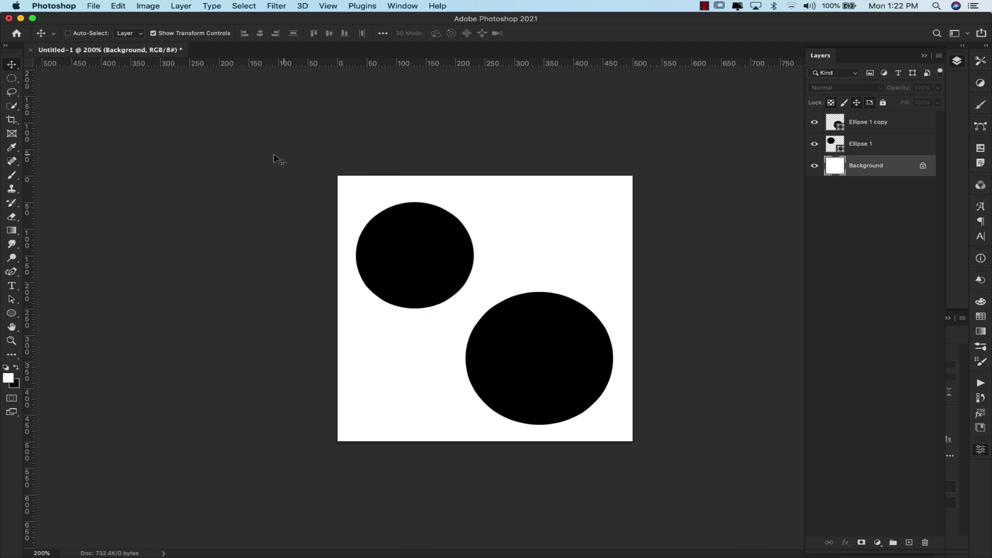
- Create a new white 1920 x 1080 px document from the preset
left_click(94, 6)
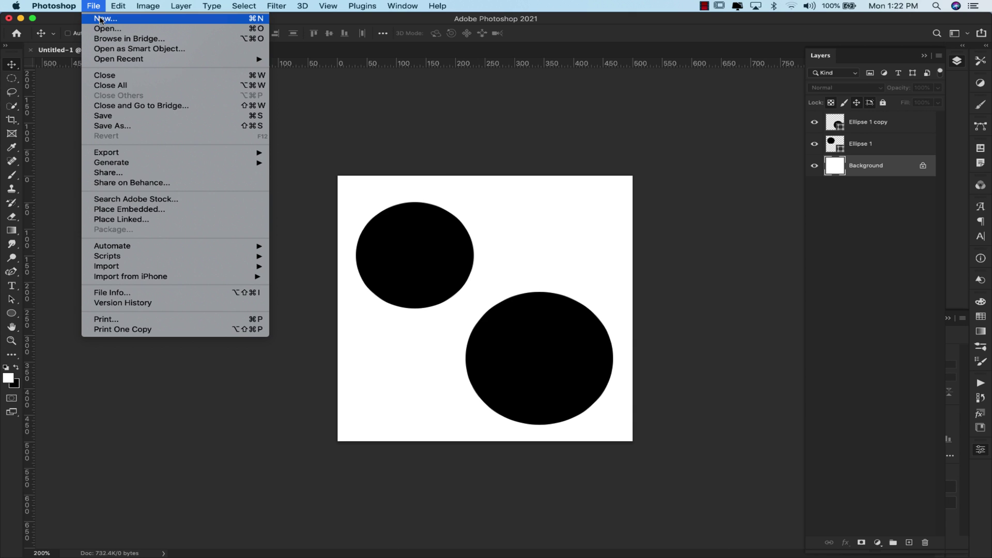
left_click(106, 19)
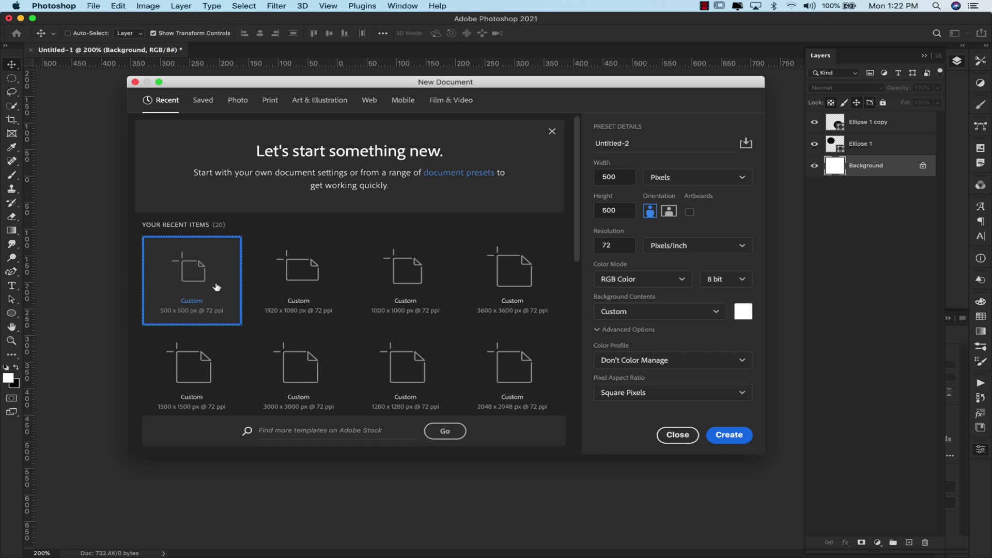
left_click(291, 283)
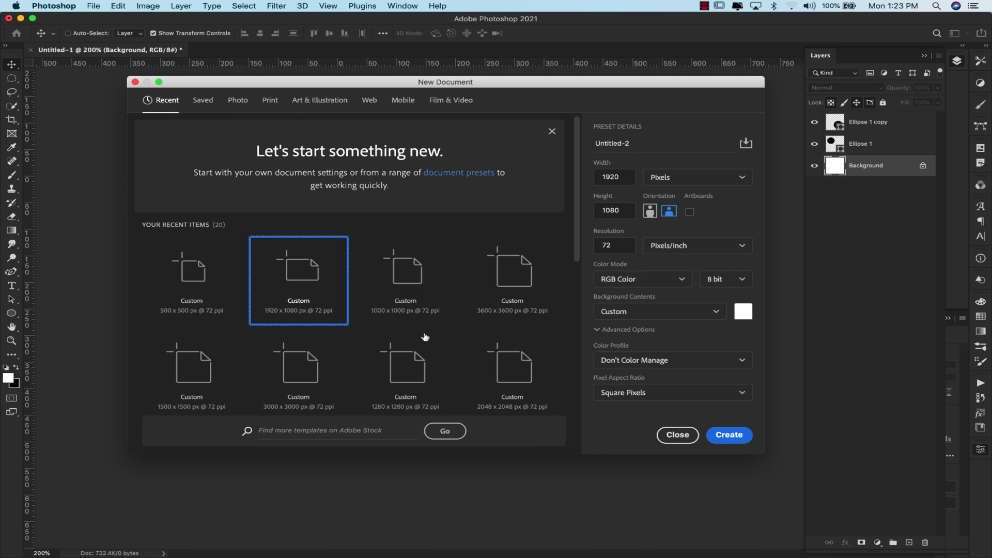
left_click(728, 435)
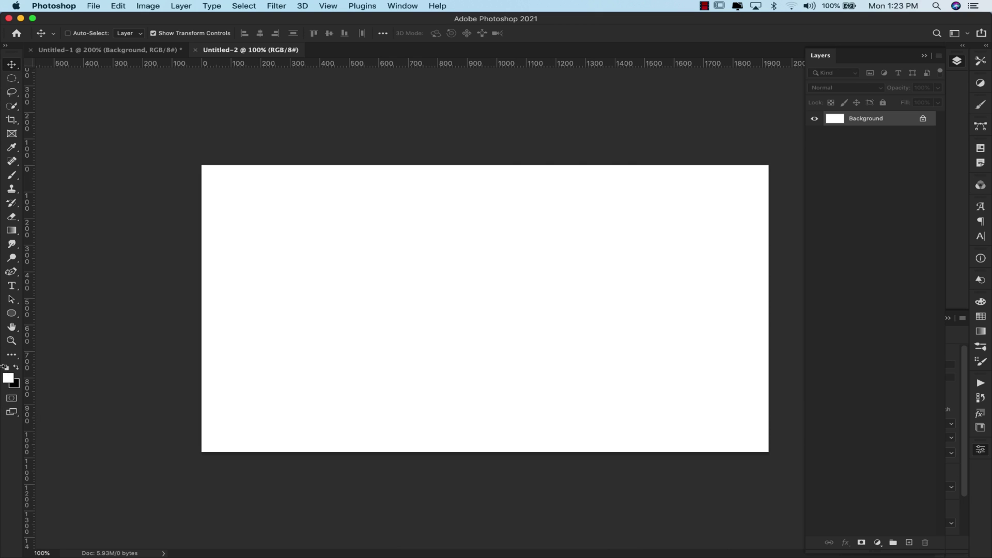
- Fill the canvas with black and unlock the background into Layer 0
left_click(11, 397)
left_click(11, 398)
key("super+BackSpace")
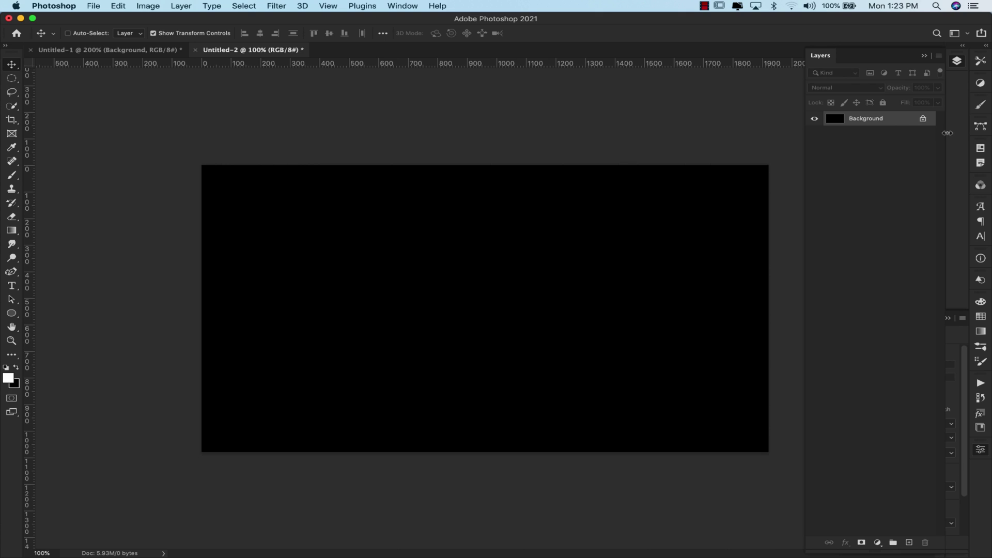
left_click(923, 123)
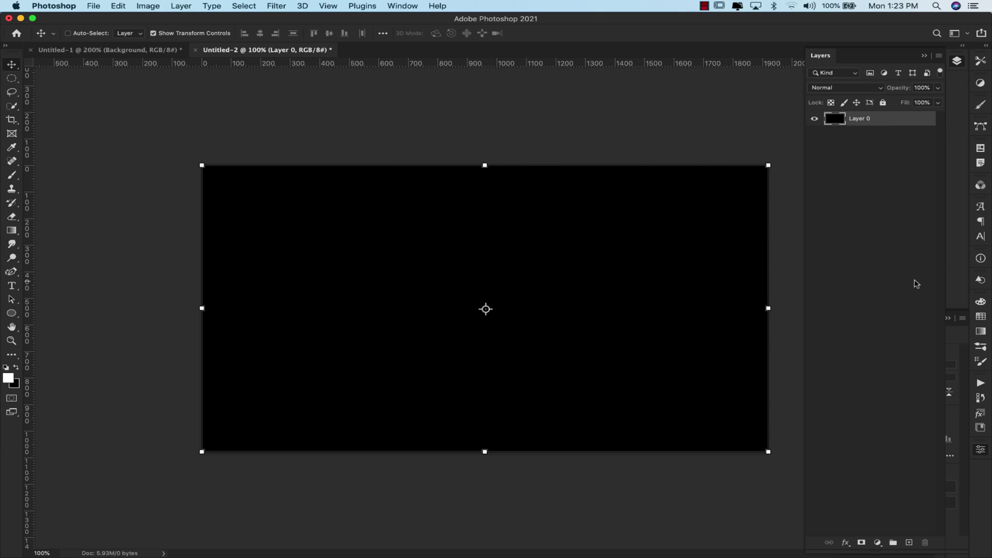
- Add a new layer named 'snow background'
left_click(909, 542)
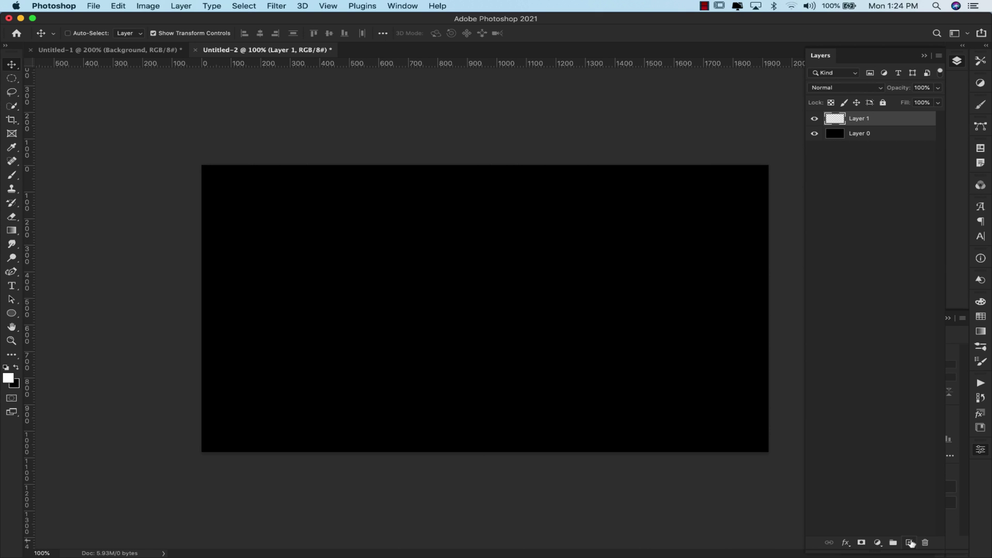
double_click(866, 118)
type("snow background")
- Add another layer above it named 'Snow foreground'
left_click(907, 543)
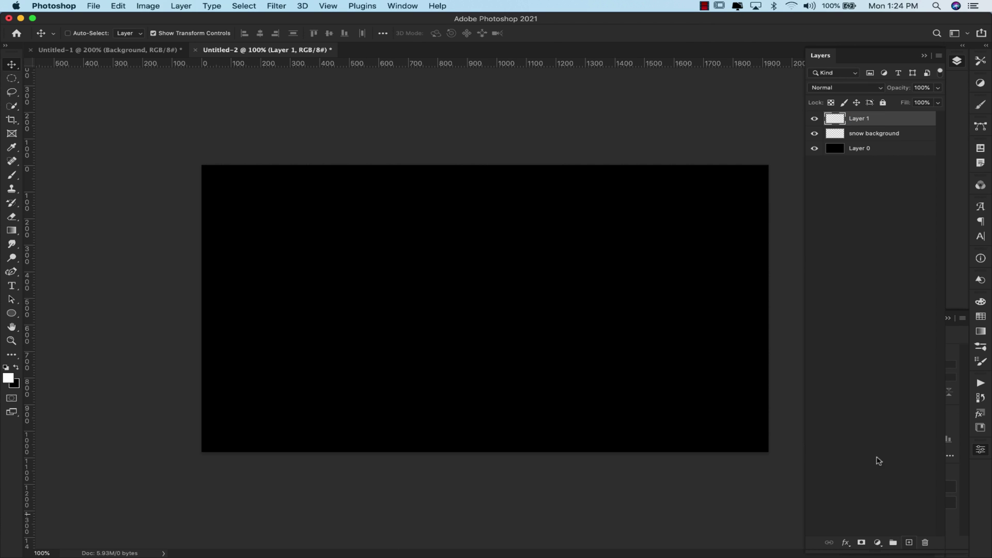
double_click(858, 124)
type("Snow foregroau")
key("BackSpace")
key("BackSpace")
key("BackSpace")
type("d")
key("Return")
key("alt+bracketleft")
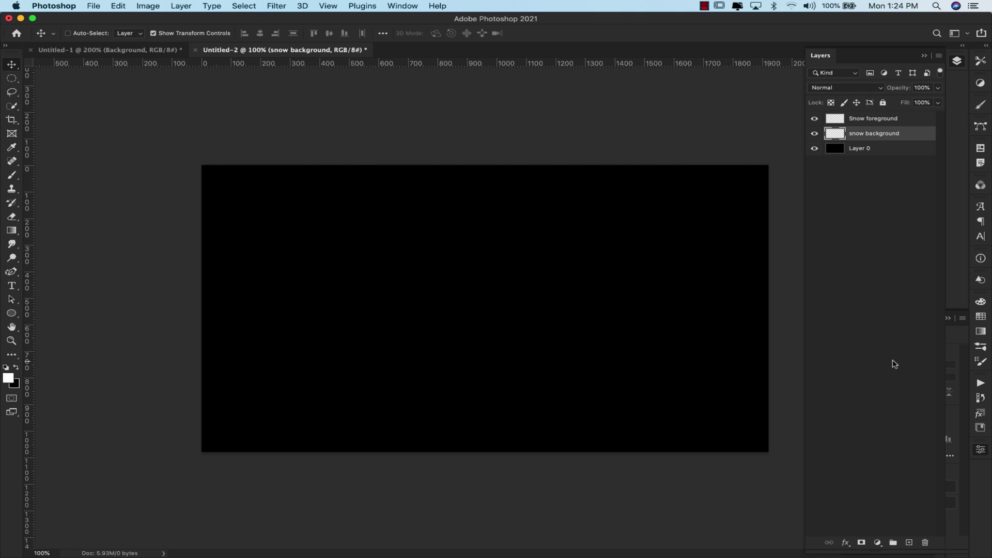
- Select the 60 px Snow brush and show its Brush Tip Shape settings with 129% spacing
left_click(983, 347)
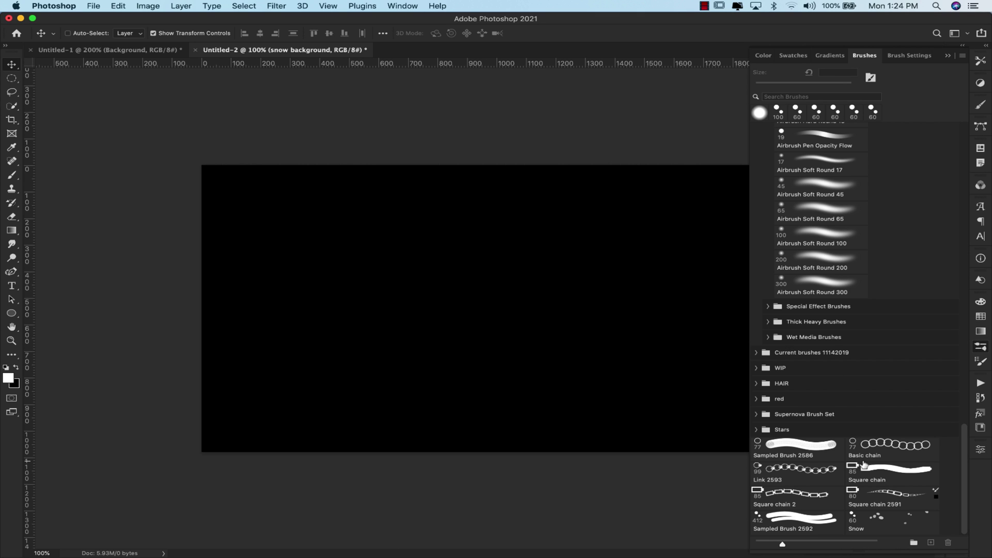
left_click(893, 516)
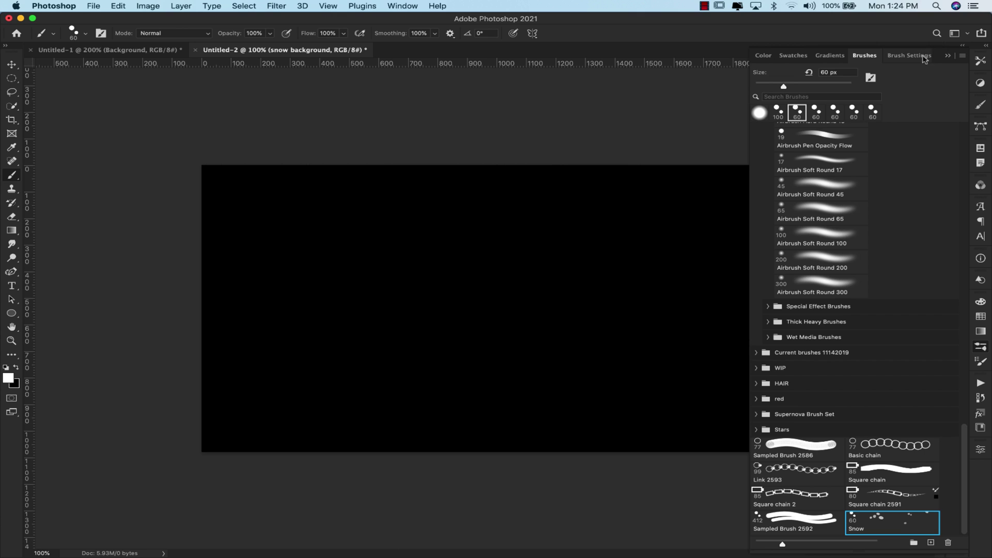
left_click(923, 57)
left_click(781, 92)
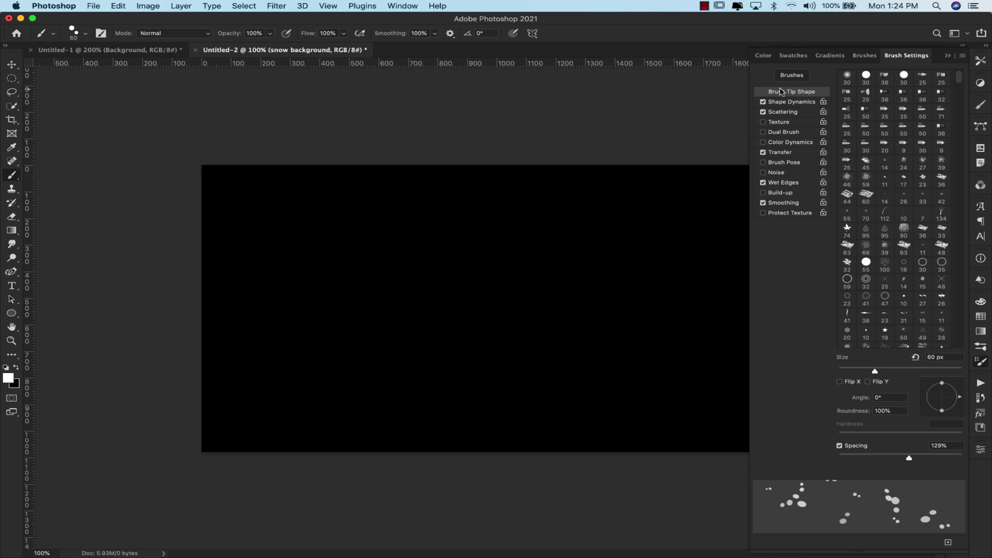
left_click(860, 57)
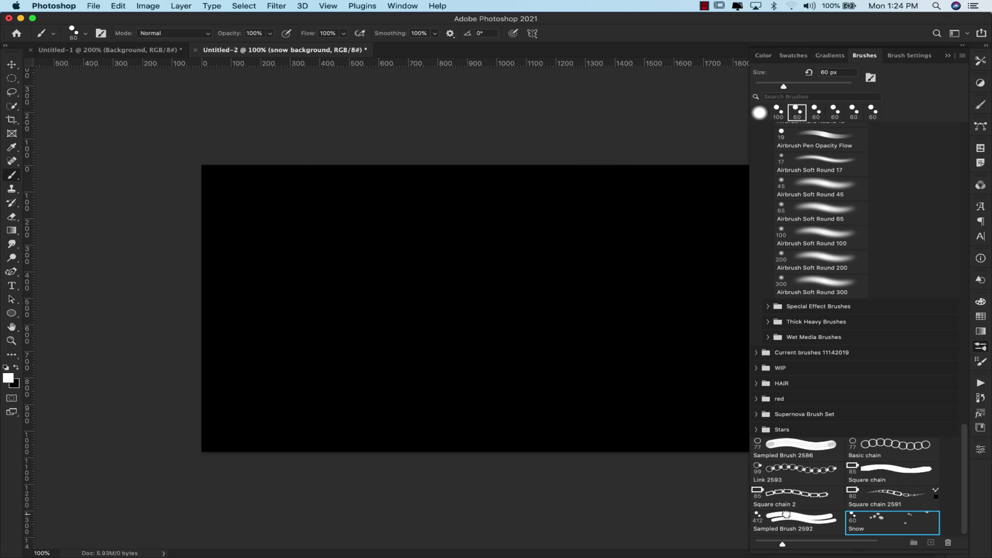
left_click(786, 516)
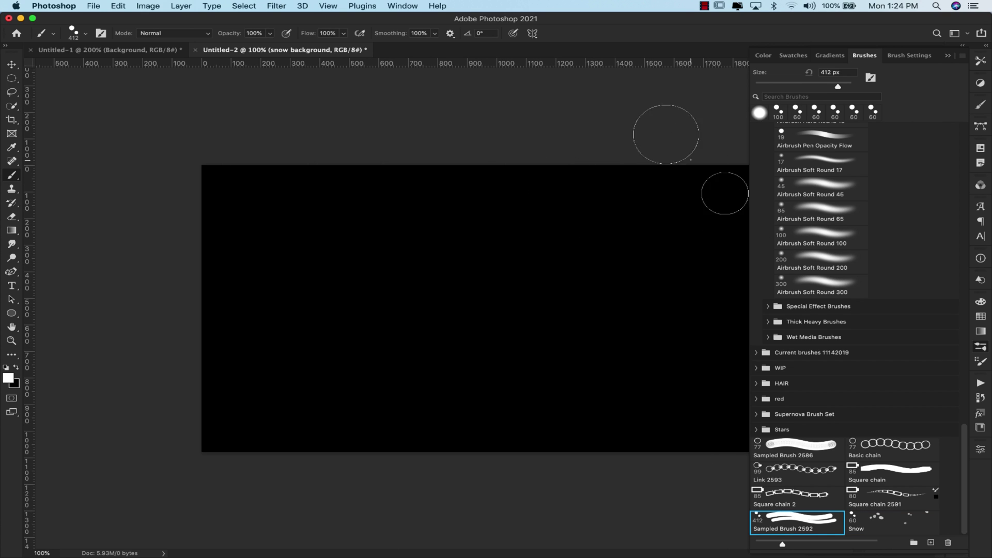
left_click(881, 523)
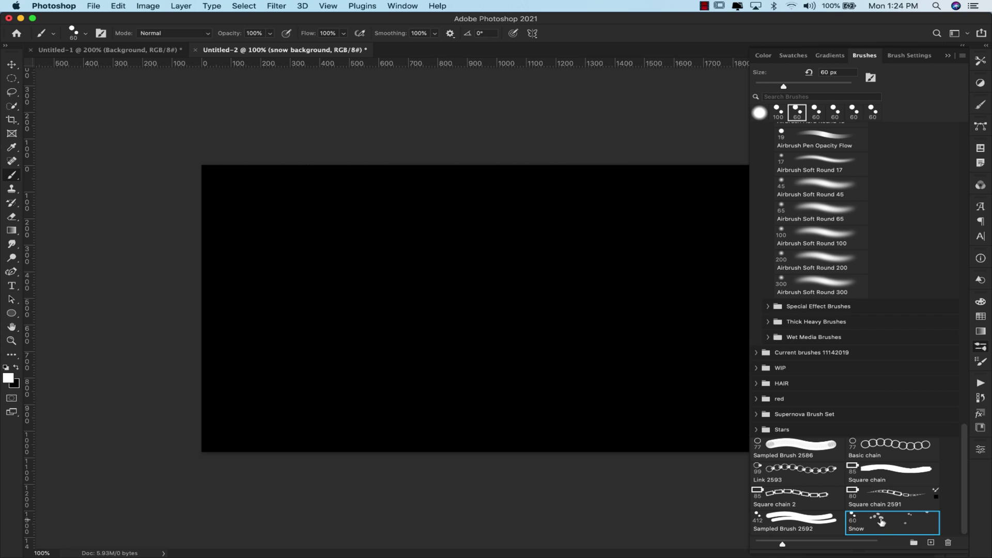
left_click(905, 57)
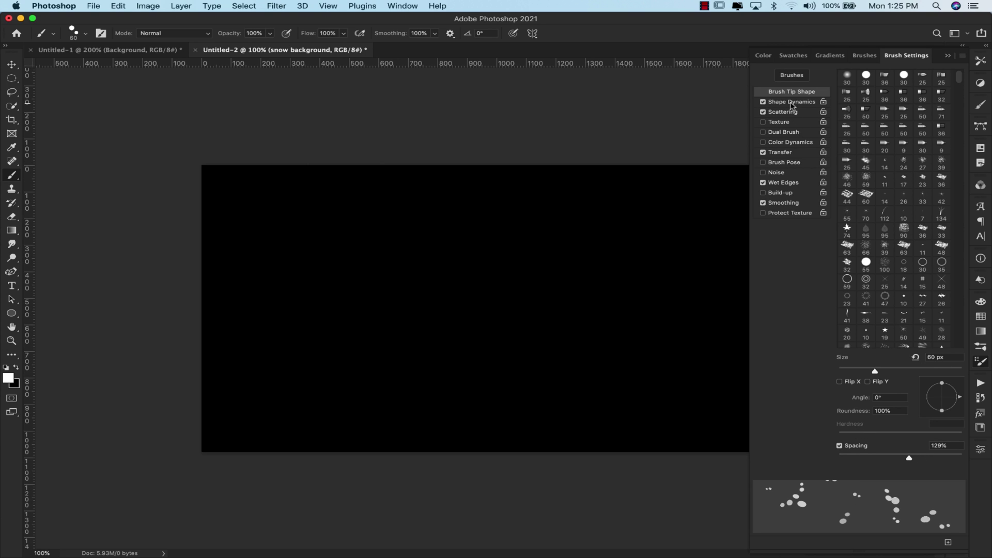
- Check the Snow brush's Shape Dynamics, Scattering and Transfer jitter (69% opacity, 40% flow), then open the panel's flyout menu
left_click(792, 103)
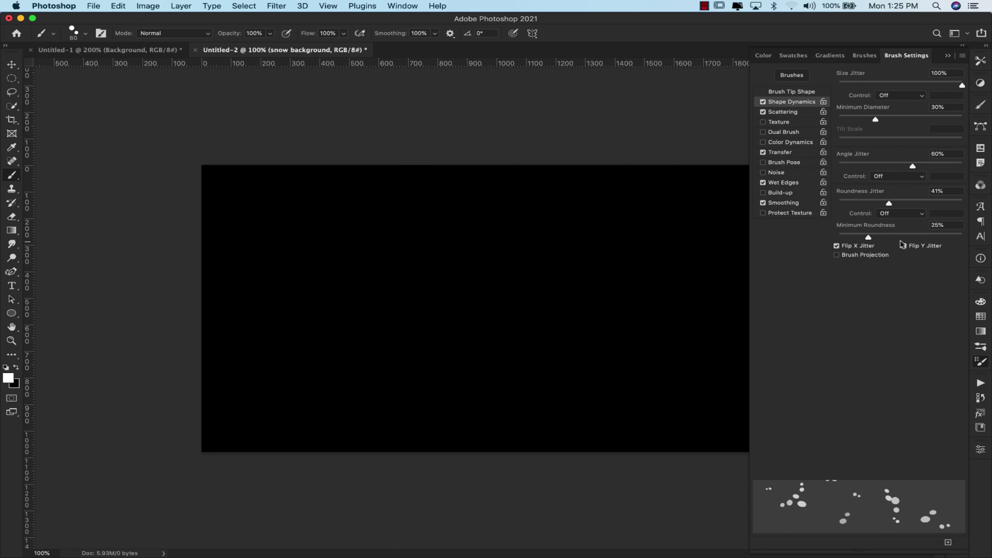
left_click(784, 112)
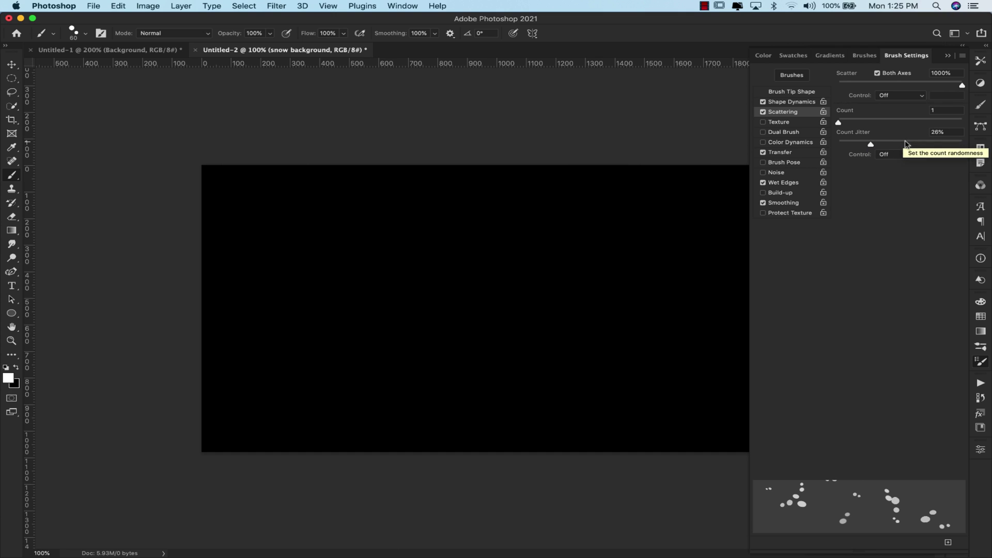
left_click(779, 154)
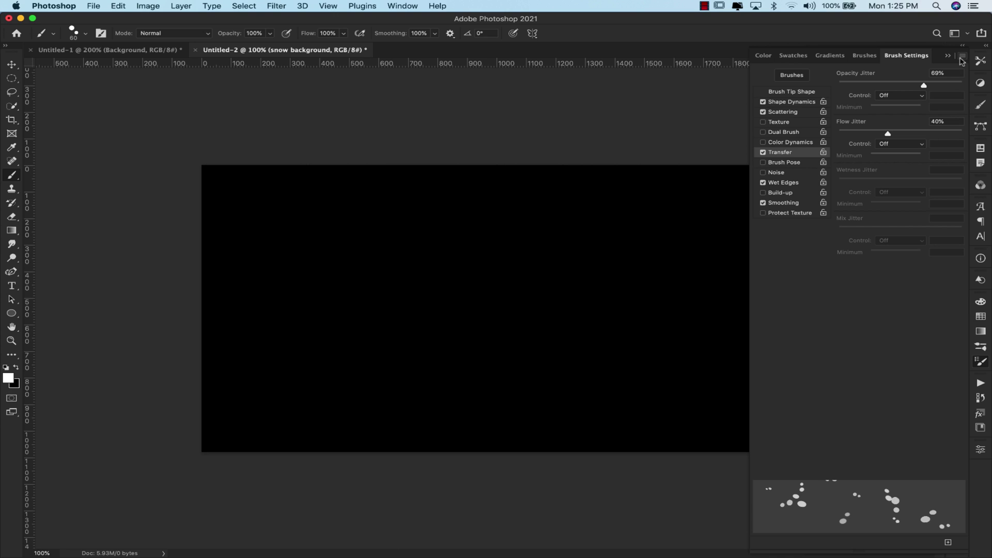
left_click(961, 57)
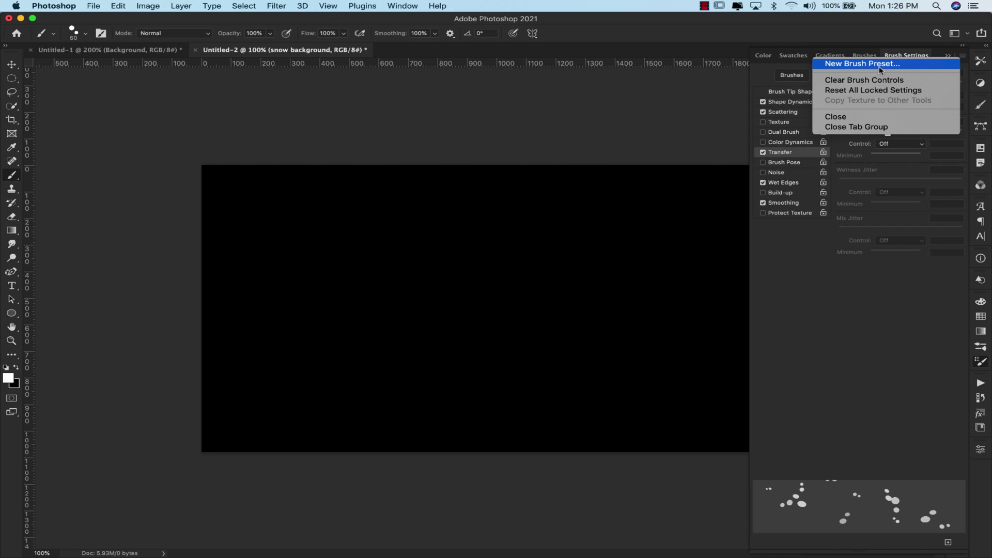
- Close the brush flyout and Brush Settings, then go via Untitled-1 back to the black Untitled-2 canvas
left_click(888, 312)
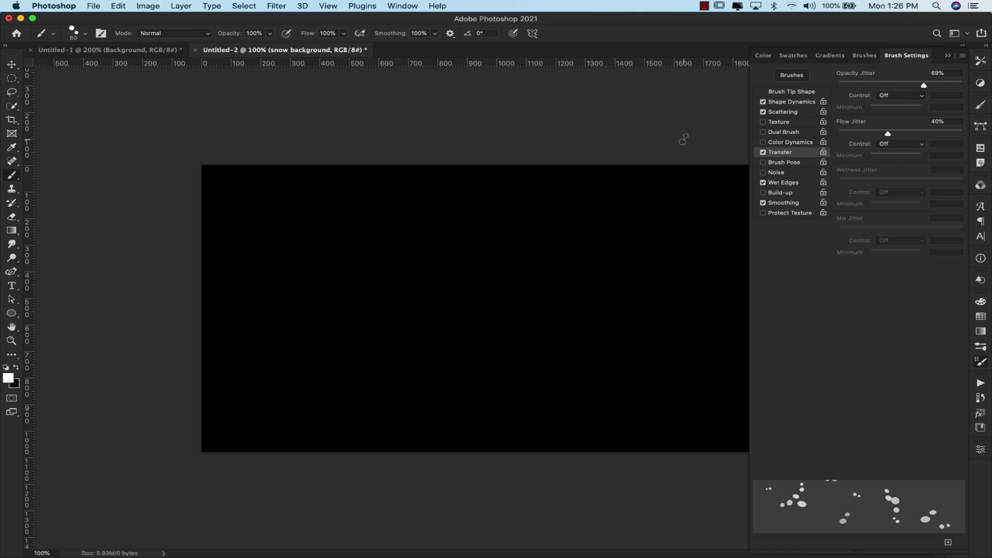
left_click(947, 57)
left_click(120, 51)
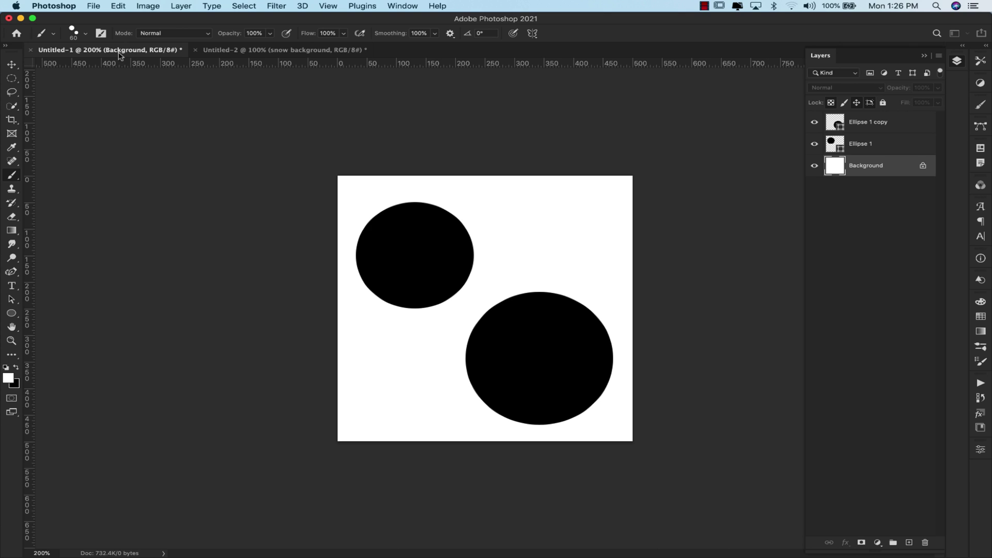
left_click(243, 50)
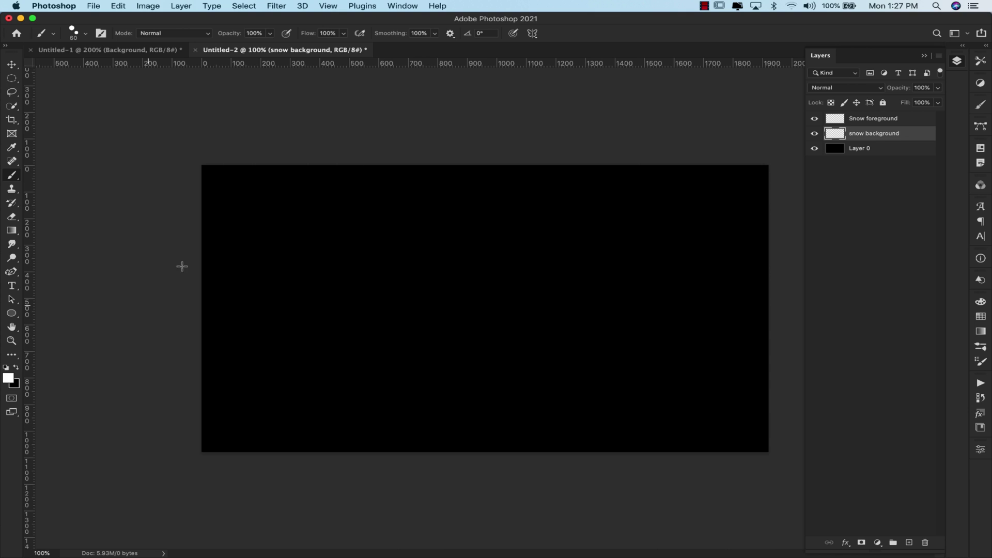
- Paint Snow-brush flakes on snow background, then larger 100 px flakes across Snow foreground
mouse_move(182, 266)
left_mouse_down()
mouse_move(365, 123)
mouse_move(290, 225)
mouse_move(158, 328)
mouse_move(260, 244)
mouse_move(495, 109)
mouse_move(162, 501)
mouse_move(541, 172)
mouse_move(682, 91)
mouse_move(407, 417)
mouse_move(382, 434)
mouse_move(534, 232)
mouse_move(345, 461)
mouse_move(404, 325)
mouse_move(597, 293)
mouse_move(778, 165)
mouse_move(626, 202)
mouse_move(411, 442)
mouse_move(717, 325)
mouse_move(544, 514)
mouse_move(703, 416)
mouse_move(798, 392)
mouse_move(742, 301)
mouse_move(695, 344)
mouse_move(574, 322)
left_mouse_up()
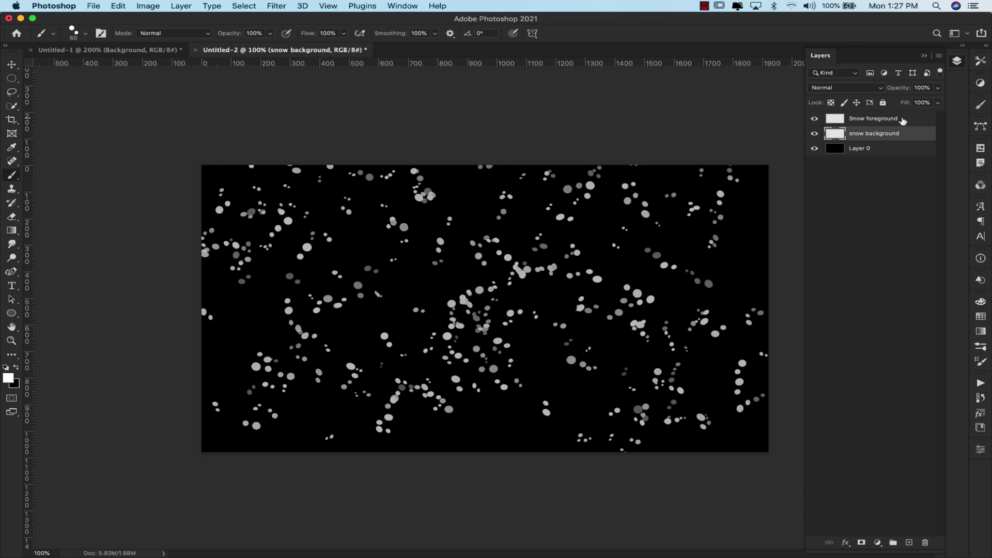
left_click(902, 119)
key("bracketright")
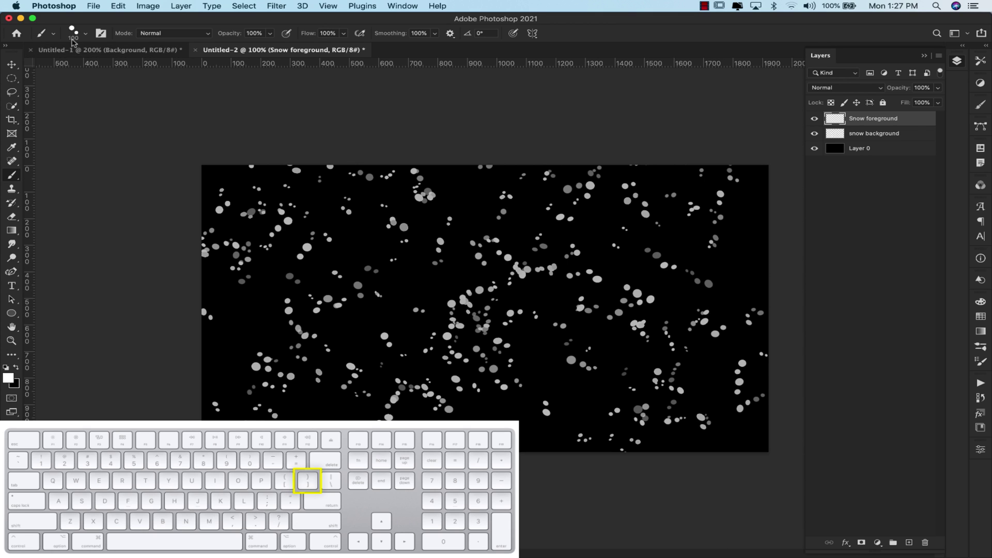
key("bracketright")
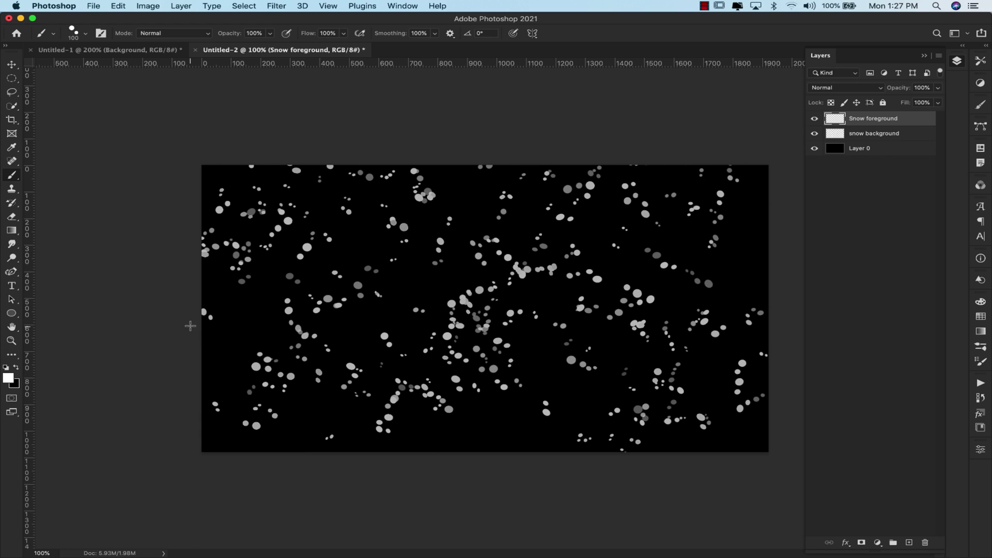
mouse_move(188, 325)
left_mouse_down()
mouse_move(220, 259)
mouse_move(369, 111)
mouse_move(469, 149)
mouse_move(206, 386)
mouse_move(201, 416)
mouse_move(328, 320)
mouse_move(548, 66)
mouse_move(356, 381)
mouse_move(266, 483)
mouse_move(290, 544)
mouse_move(652, 267)
mouse_move(760, 167)
mouse_move(574, 196)
mouse_move(297, 478)
mouse_move(495, 389)
mouse_move(721, 347)
mouse_move(456, 547)
mouse_move(876, 169)
left_mouse_up()
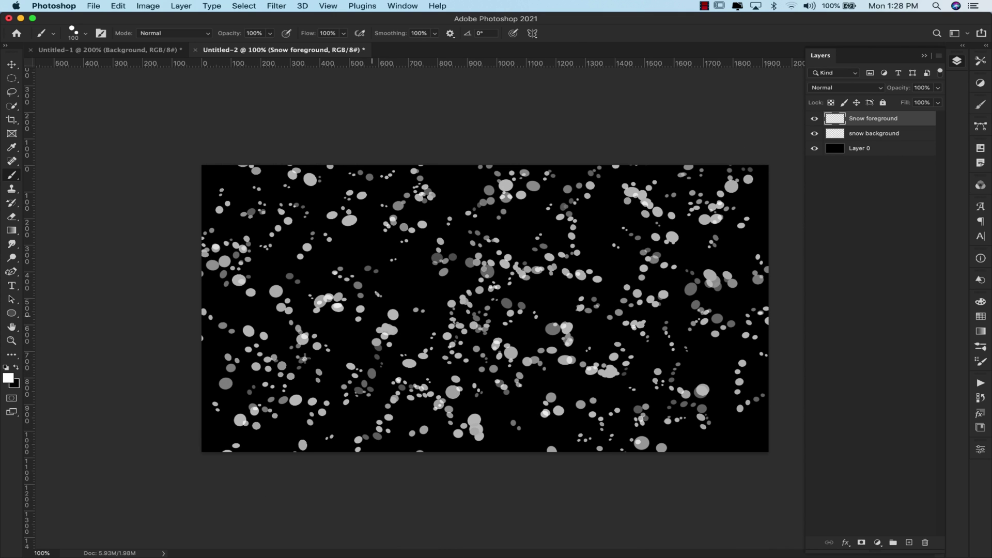
left_click(873, 134)
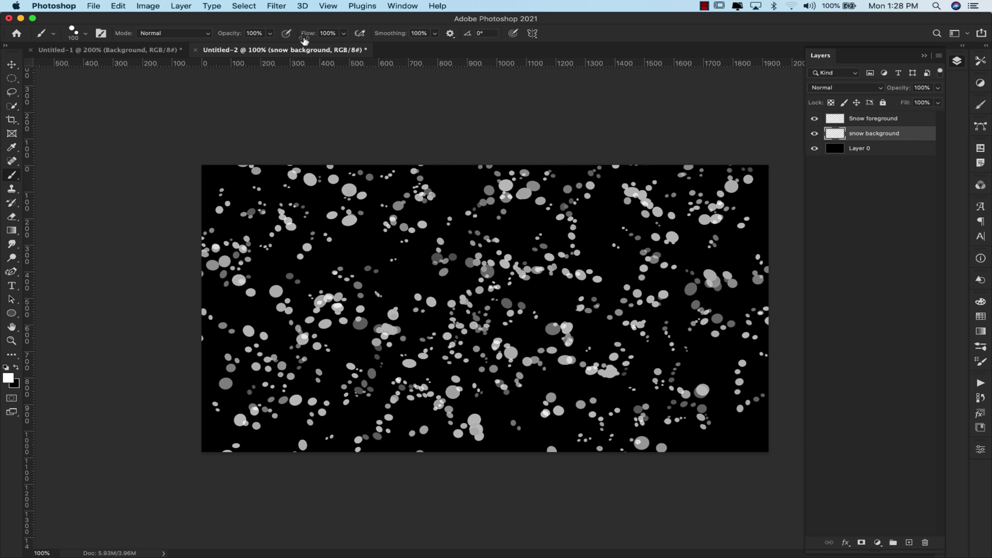
- Streak the snow background flakes with Motion Blur at a 45° angle and 15-pixel distance
left_click(279, 6)
mouse_move(357, 159)
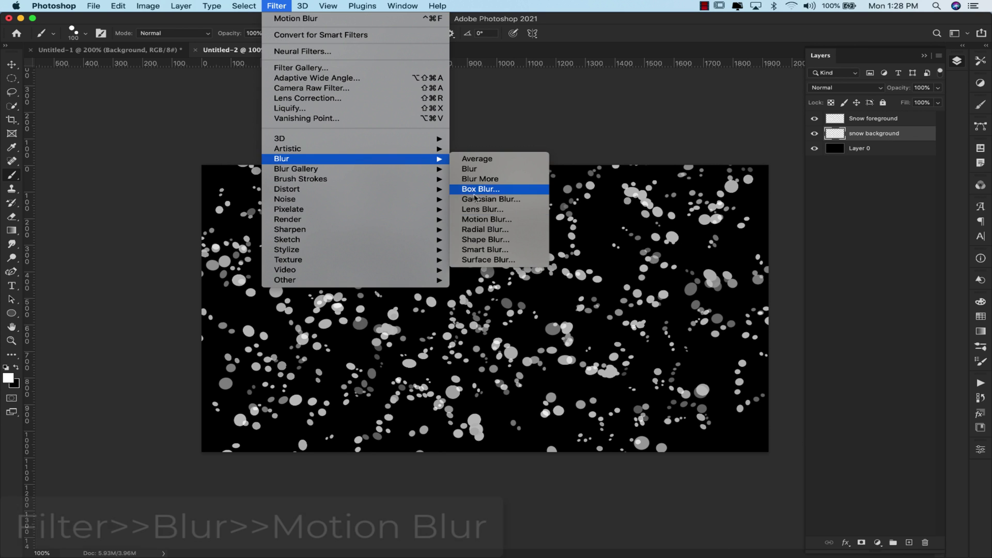
left_click(488, 219)
left_click(194, 212)
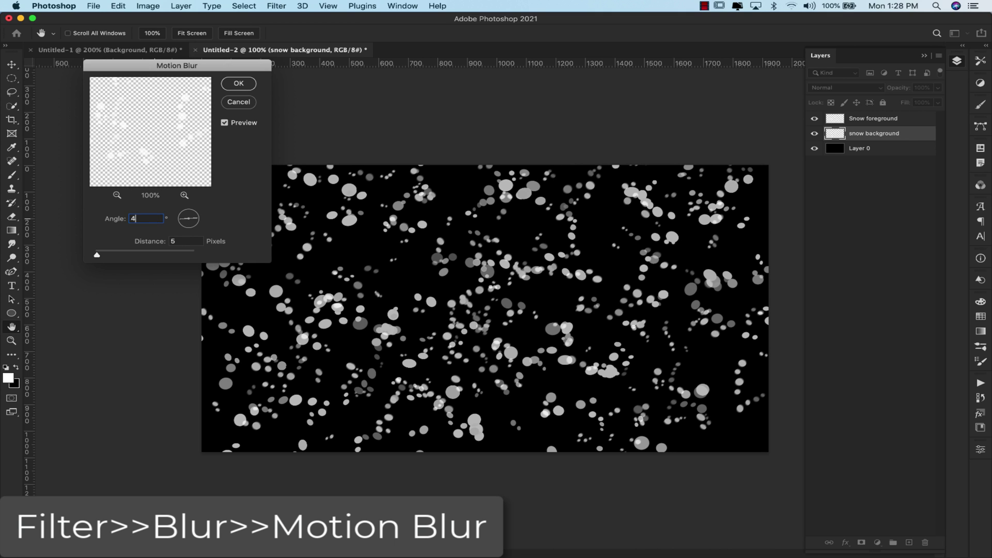
type("5")
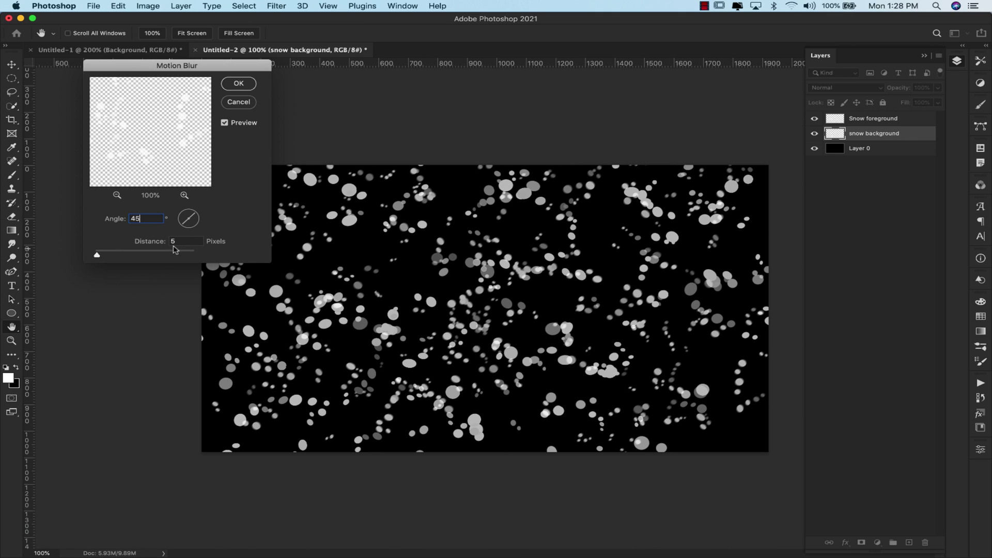
key("Tab")
type("15")
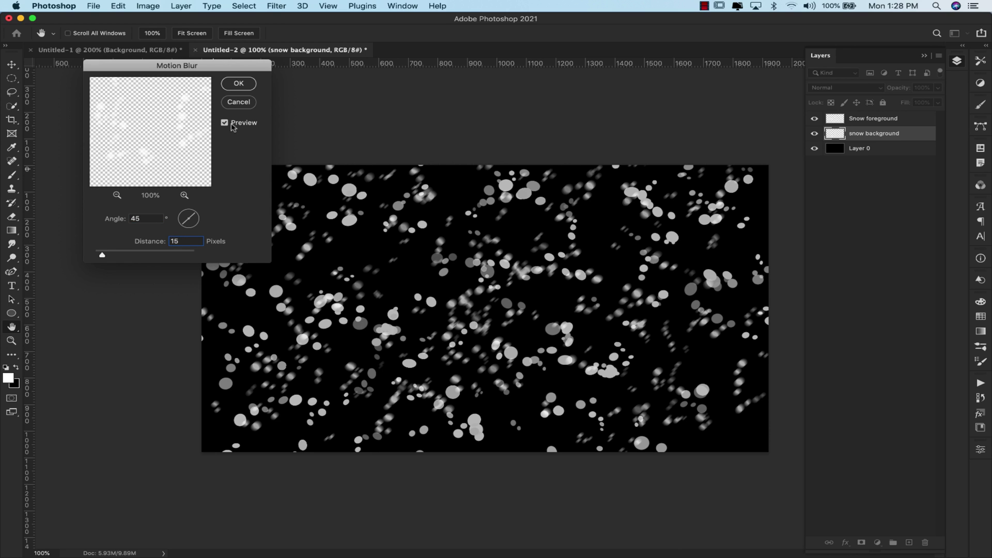
left_click(247, 86)
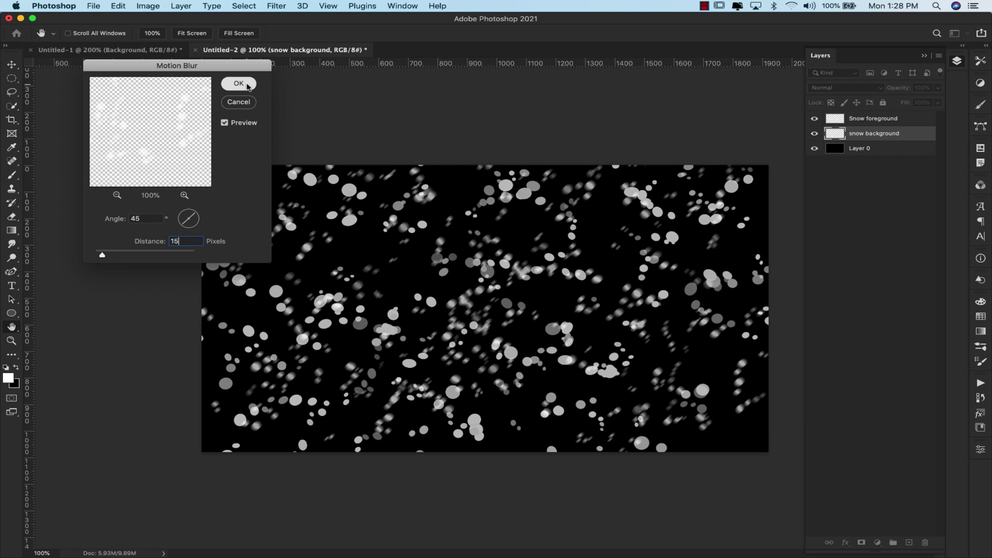
- Apply a 90° Motion Blur with 15 px distance to the Snow foreground layer
key("b")
left_click(893, 115)
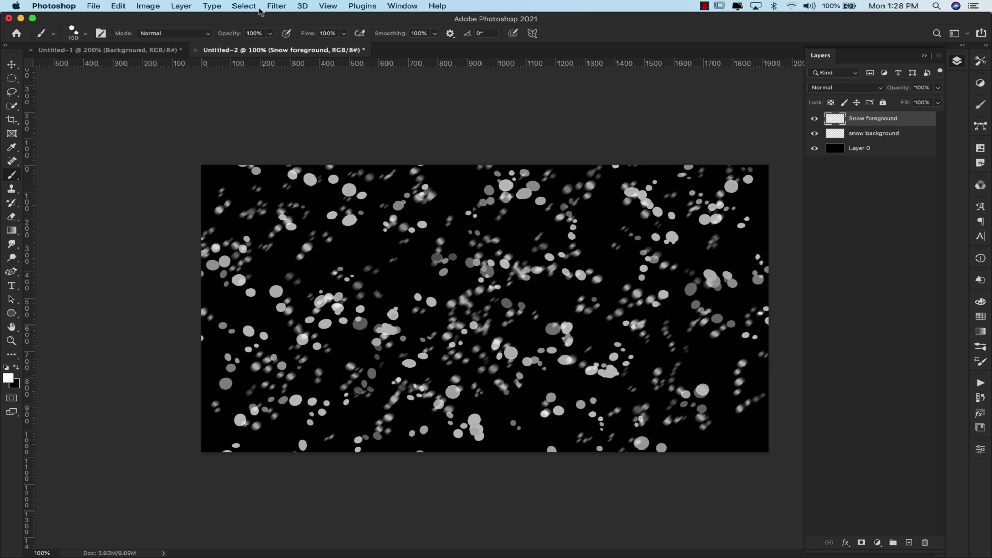
left_click(275, 6)
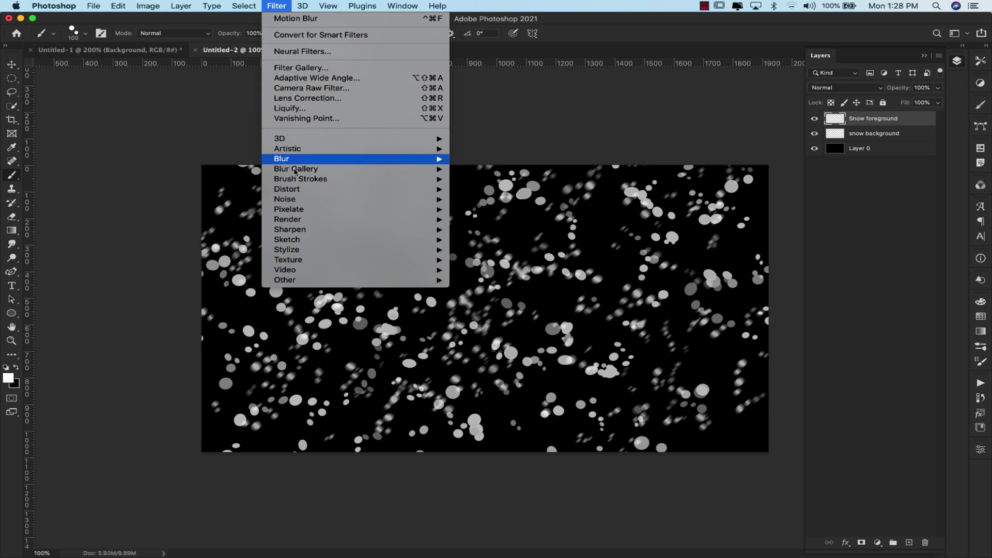
mouse_move(297, 168)
left_click(480, 219)
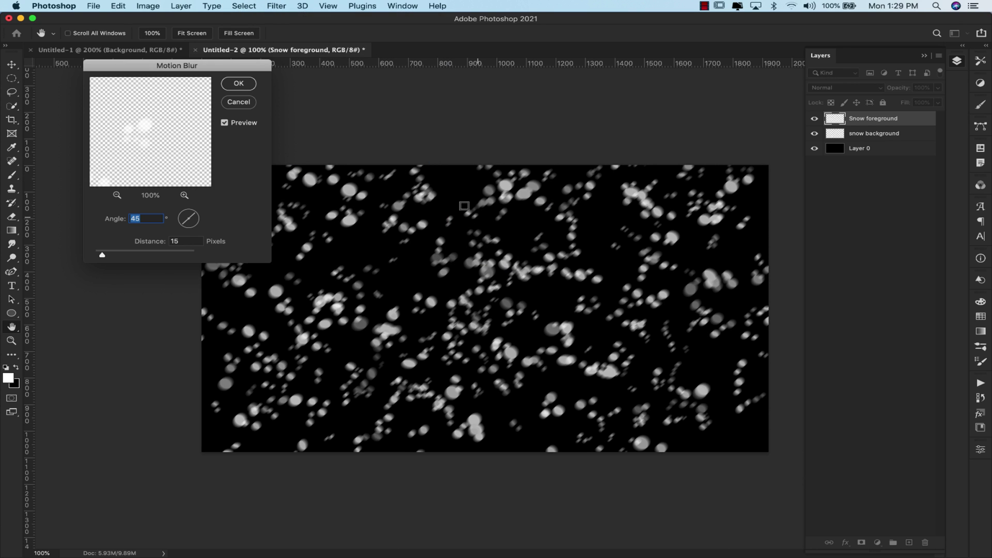
left_click(189, 212)
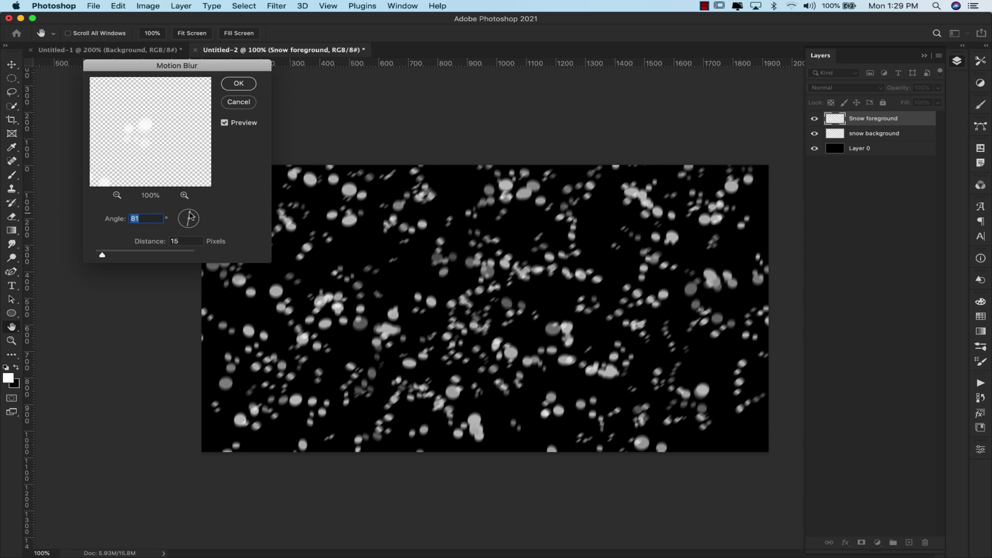
left_click(189, 213)
key("Tab")
left_click(234, 86)
key("b")
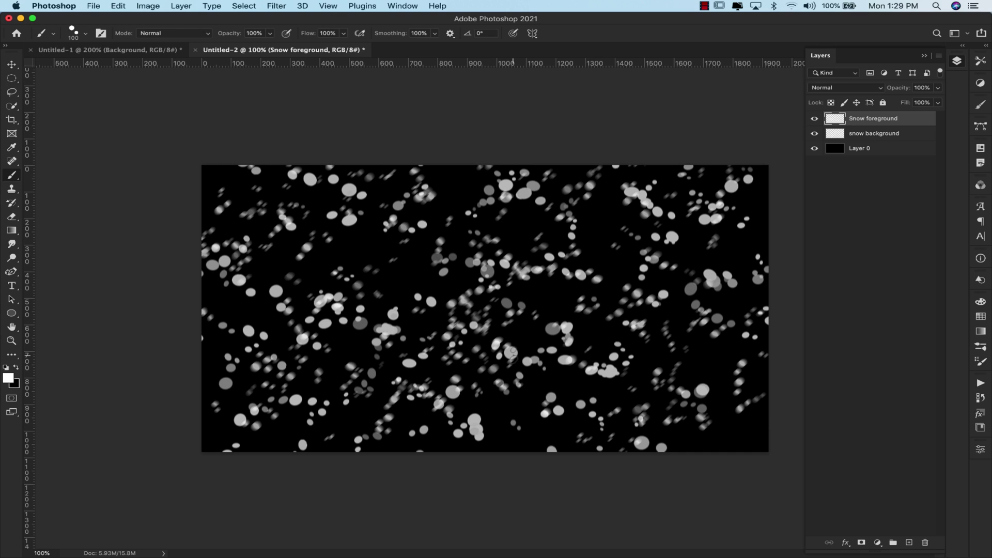
- Zoom out, select both snow layers and Alt-drag copies of them above the canvas
key("z")
left_click(512, 355, "alt")
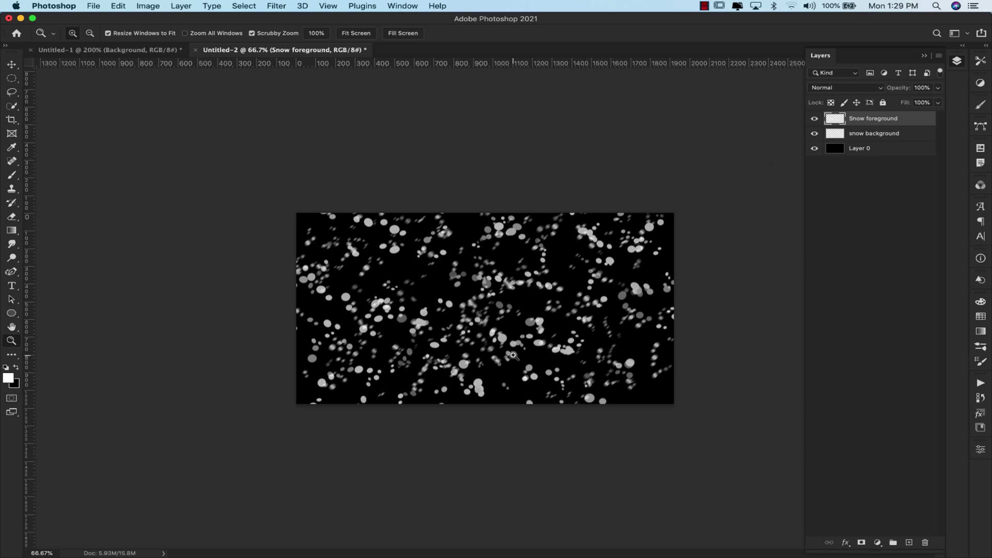
key("v")
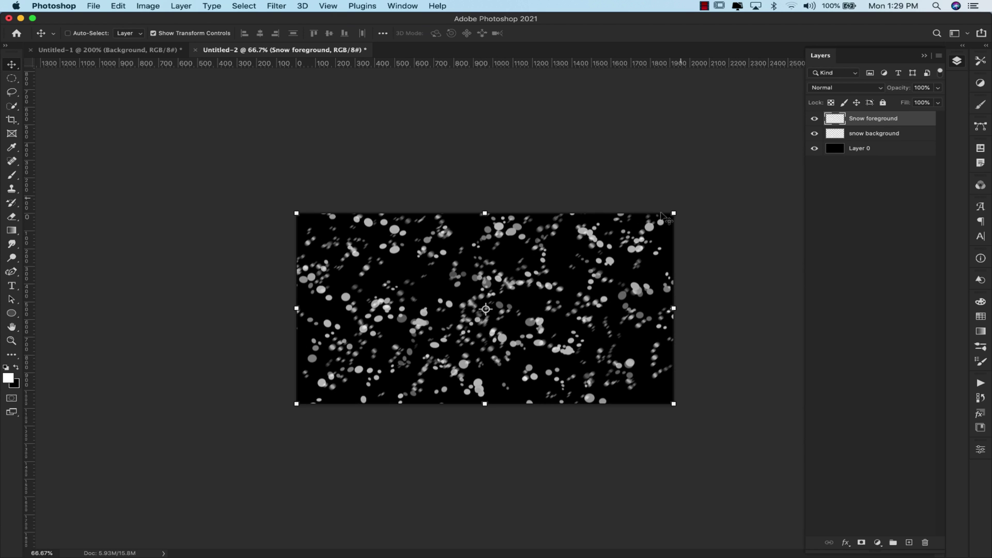
key("z")
left_click(878, 136, "shift")
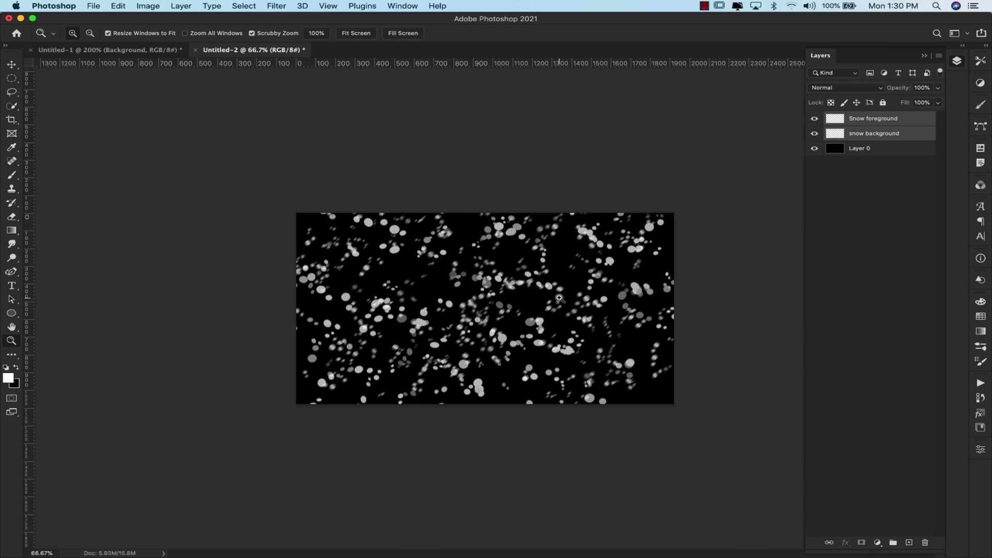
key("v")
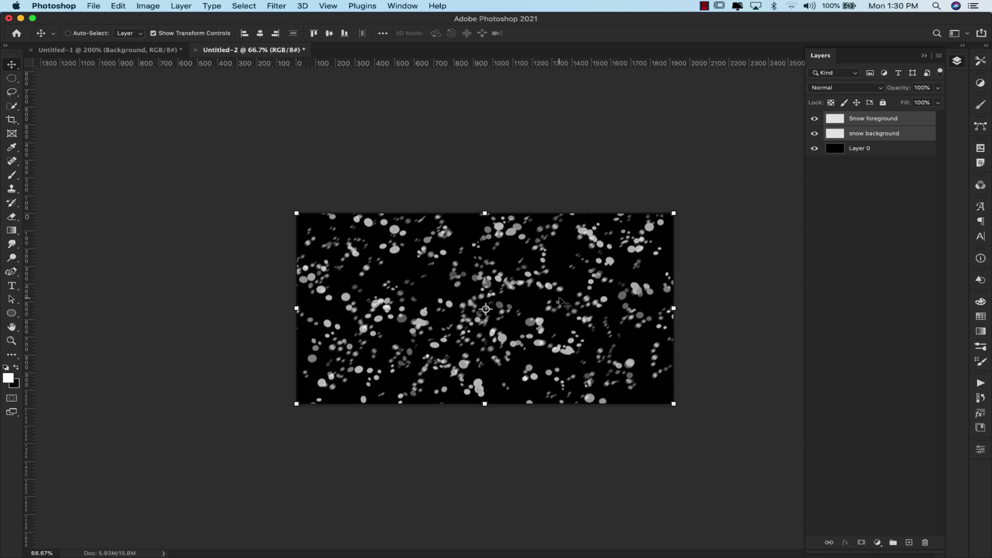
left_click_drag(561, 285, 565, 100)
- Merge each snow copy into its original layer with Cmd+E, background first, then foreground
left_click_drag(879, 133, 877, 167)
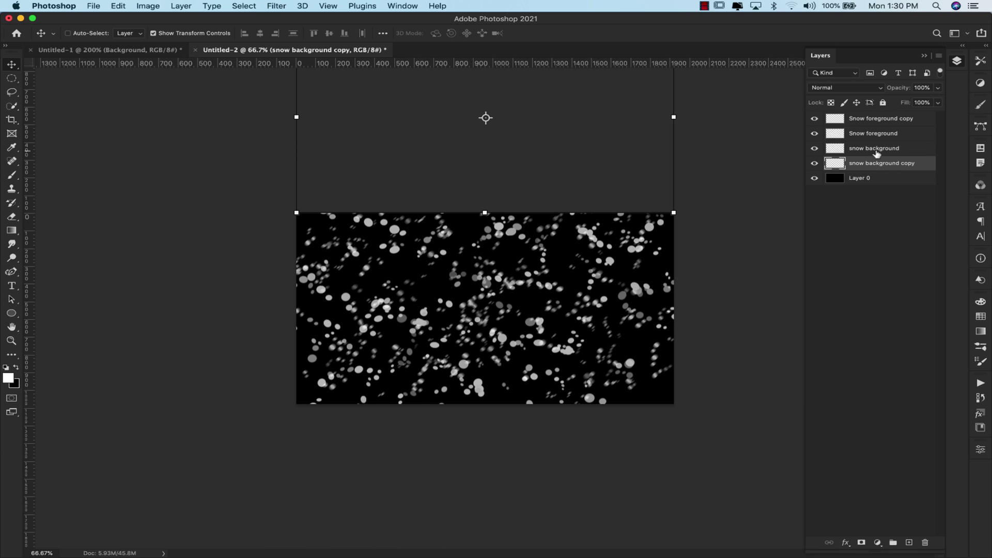
left_click(877, 150, "shift")
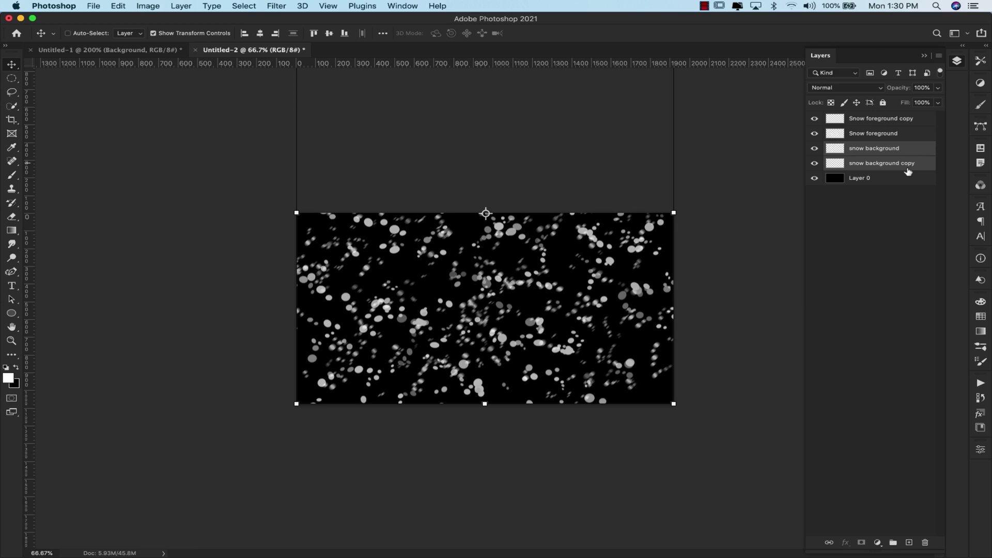
key("super+e")
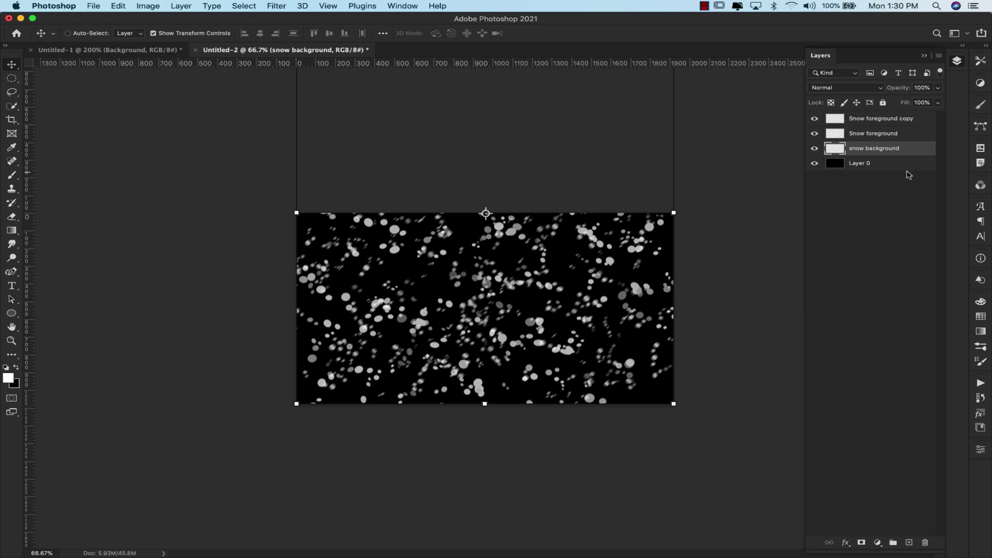
left_click(873, 133)
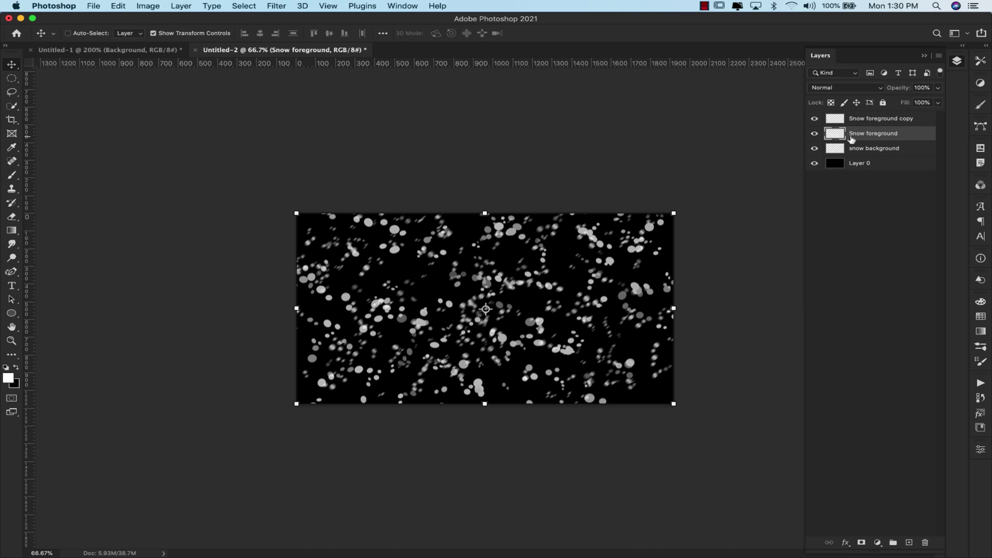
left_click_drag(883, 119, 885, 141)
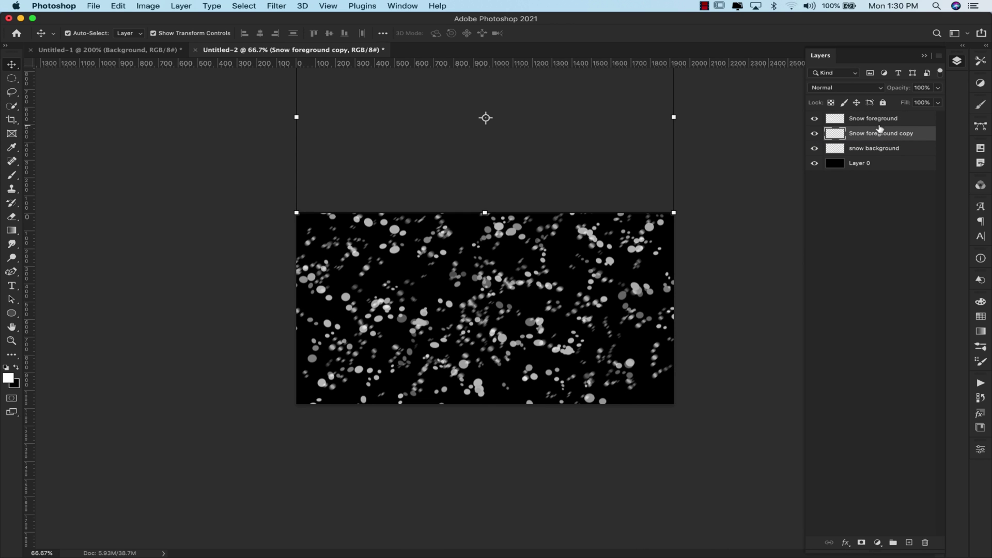
left_click(878, 121, "super")
key("super+e")
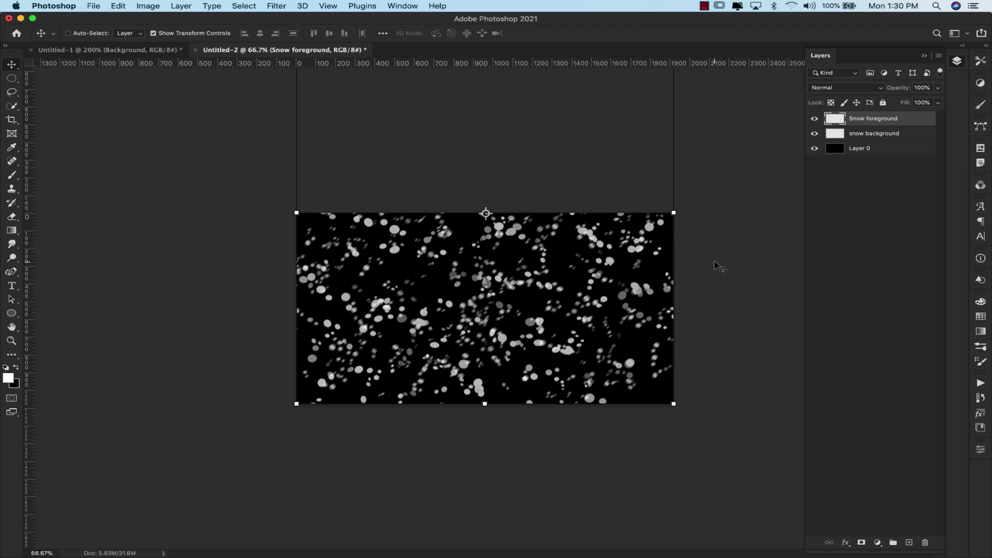
- Slide the Snow foreground flakes further down and hide the snow background layer
left_click_drag(583, 184, 600, 361)
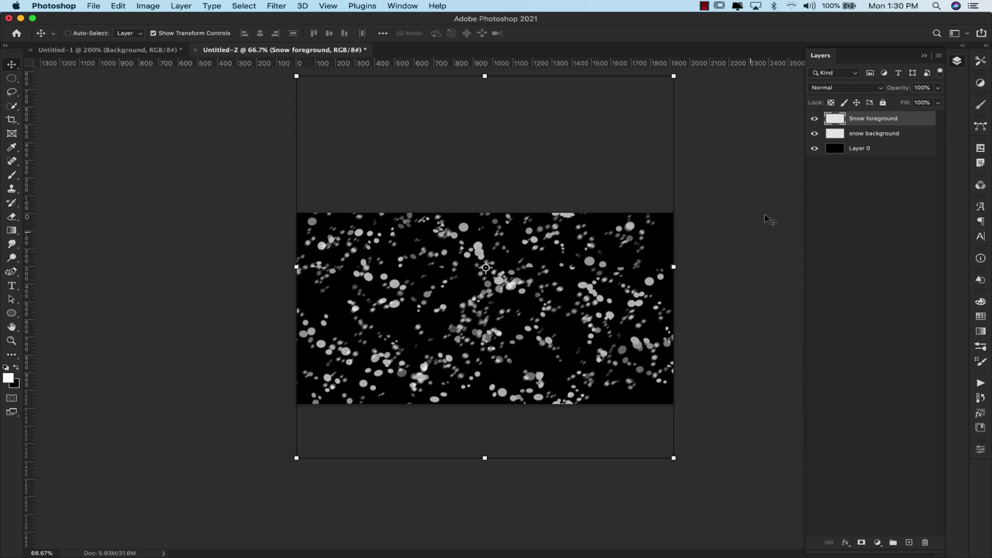
left_click(814, 133)
left_click_drag(568, 307, 569, 321)
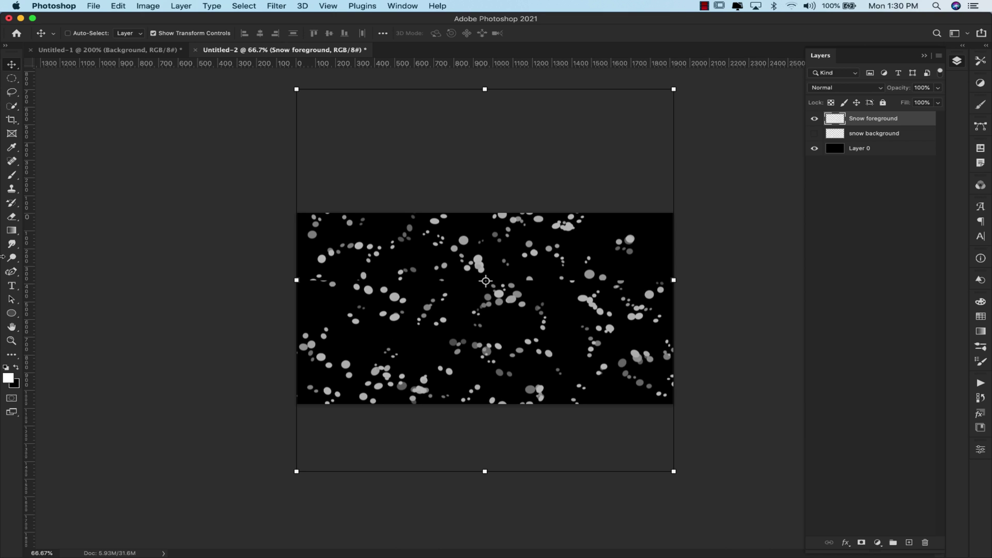
left_click(13, 220)
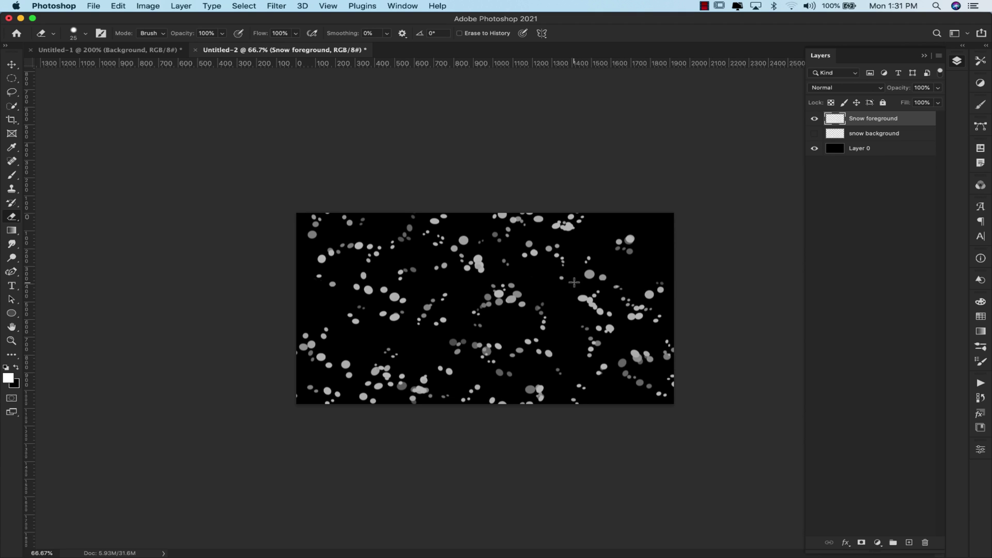
- Hide Snow foreground, then show and select the snow background layer
left_click(814, 118)
left_click(814, 133)
left_click(863, 133)
- Shift the snow background flakes down about 75 px and show Snow foreground again
key("v")
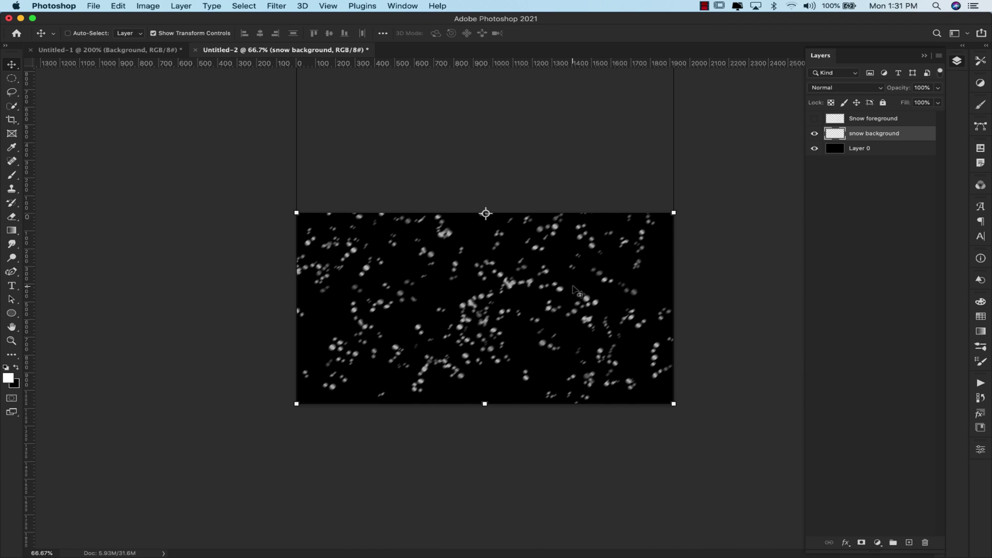
left_click_drag(573, 286, 576, 325)
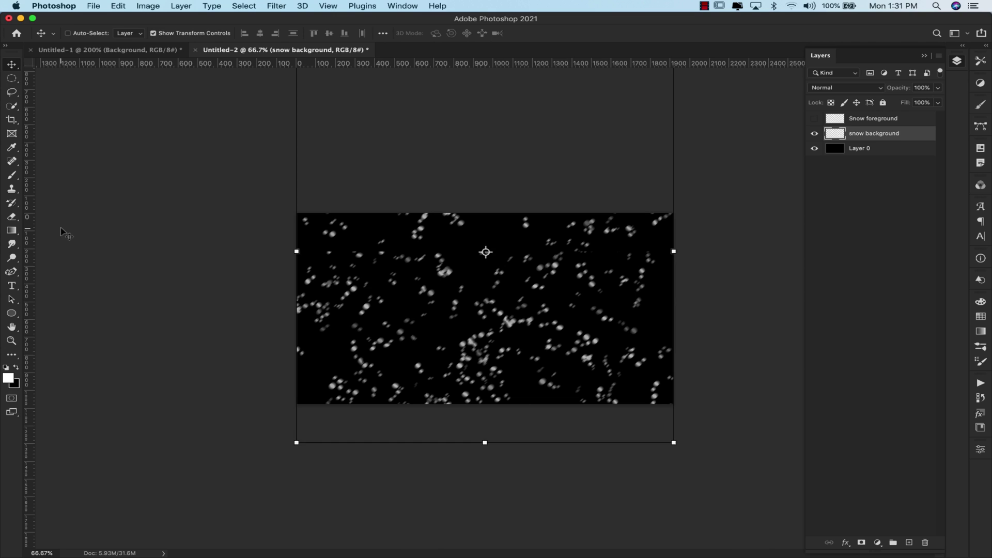
key("e")
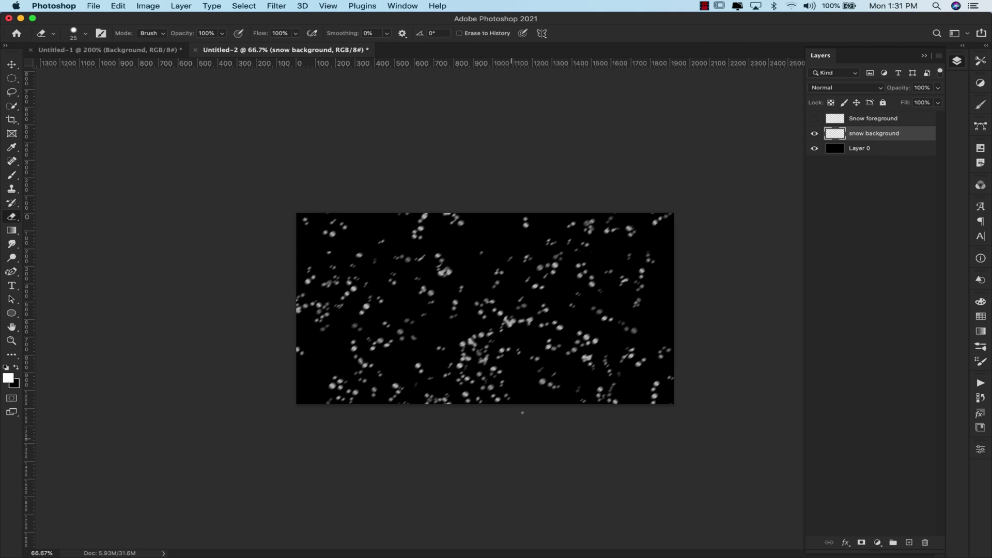
left_click(814, 119)
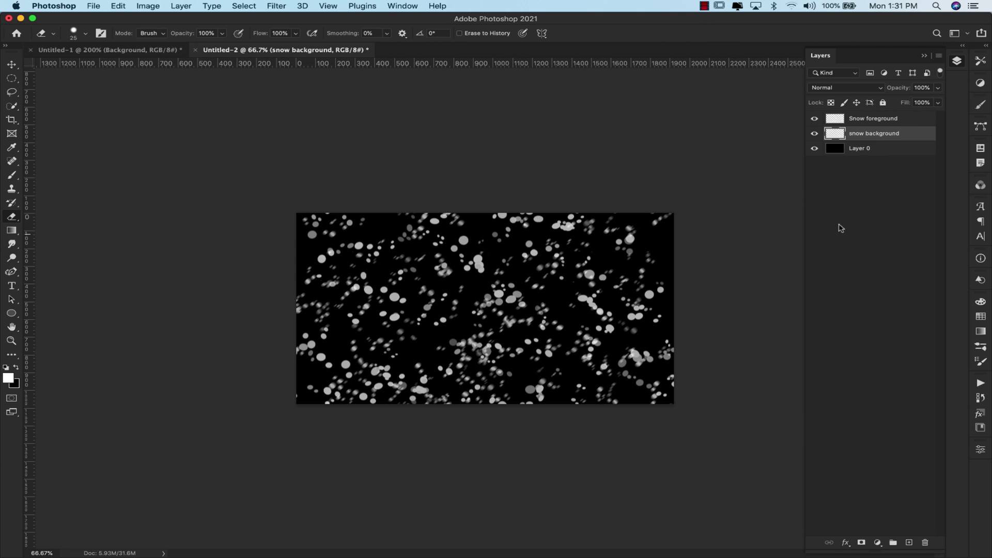
- Move both snow layers back up together, then reposition the snow background flakes
left_click(906, 120, "shift")
key("v")
left_click_drag(631, 254, 630, 206)
left_click(886, 232)
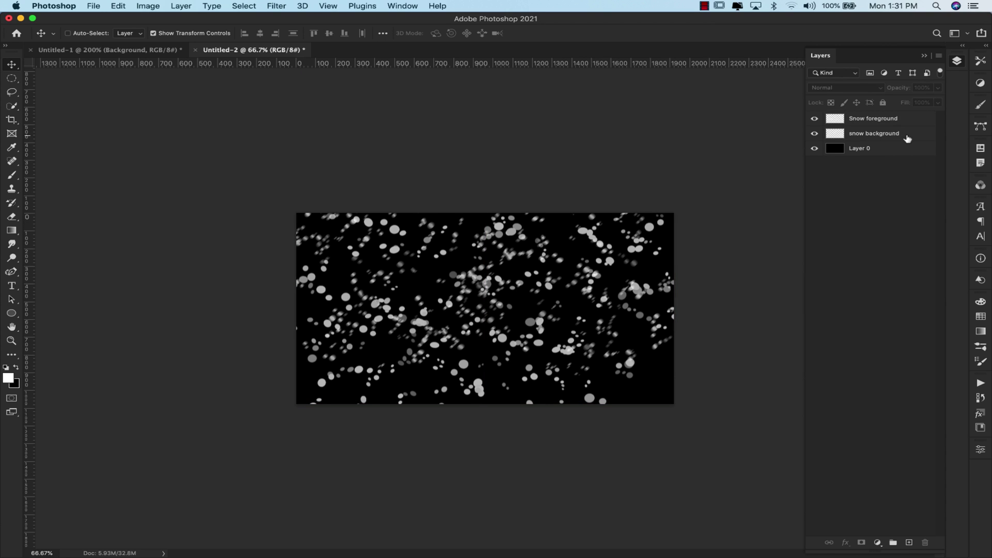
left_click(907, 137)
left_click_drag(573, 166, 574, 203)
left_click(855, 120)
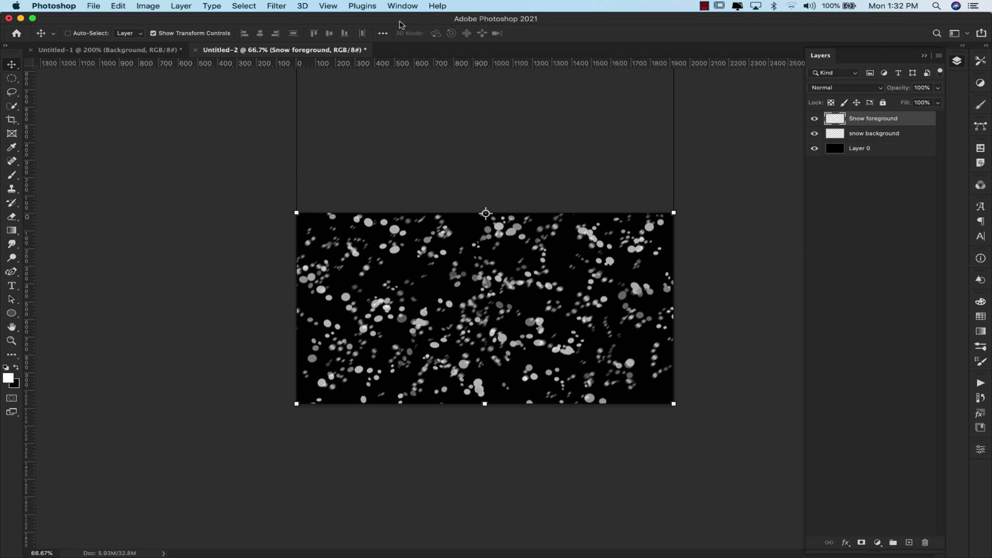
- Create a video timeline with Snow foreground, snow background and Layer 0 tracks
left_click(406, 6)
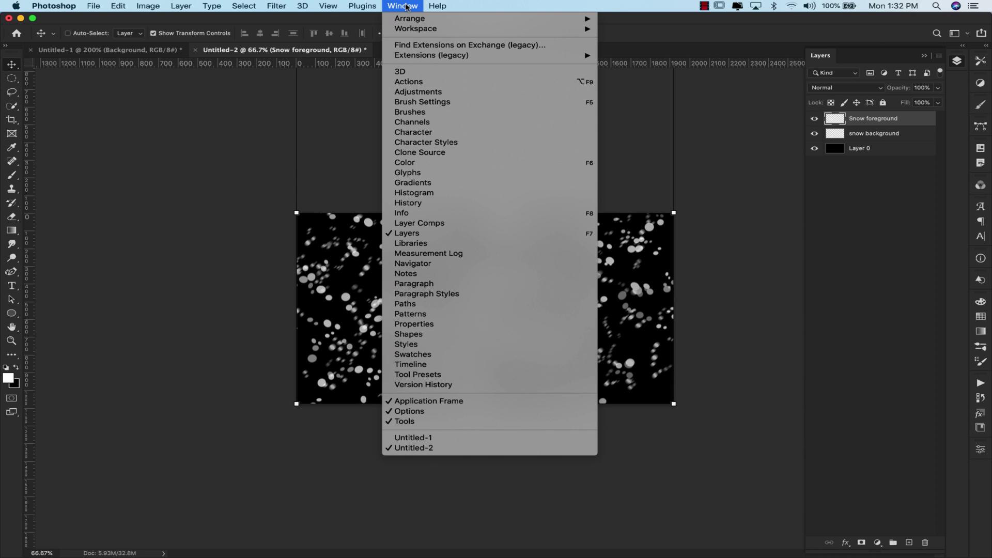
left_click(434, 364)
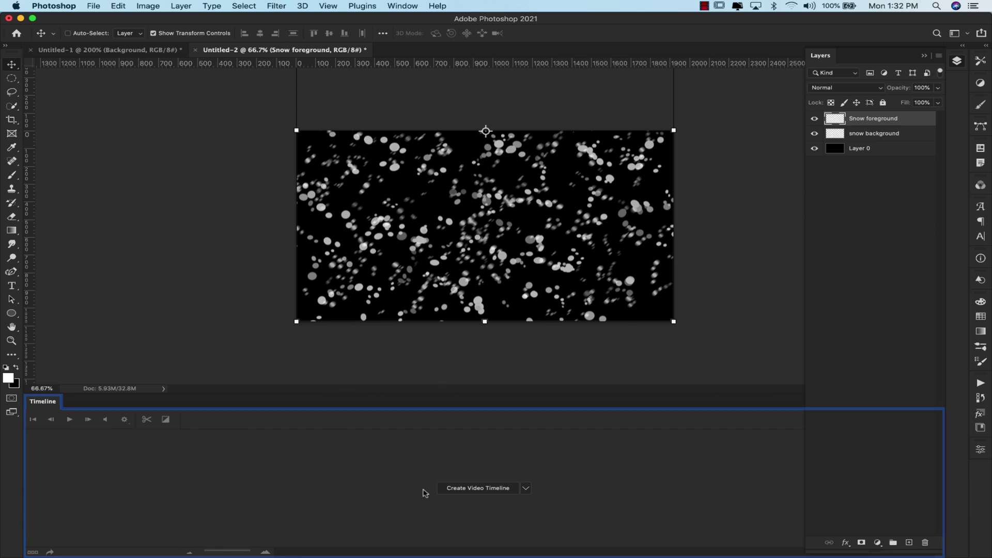
left_click(481, 492)
left_click(124, 420)
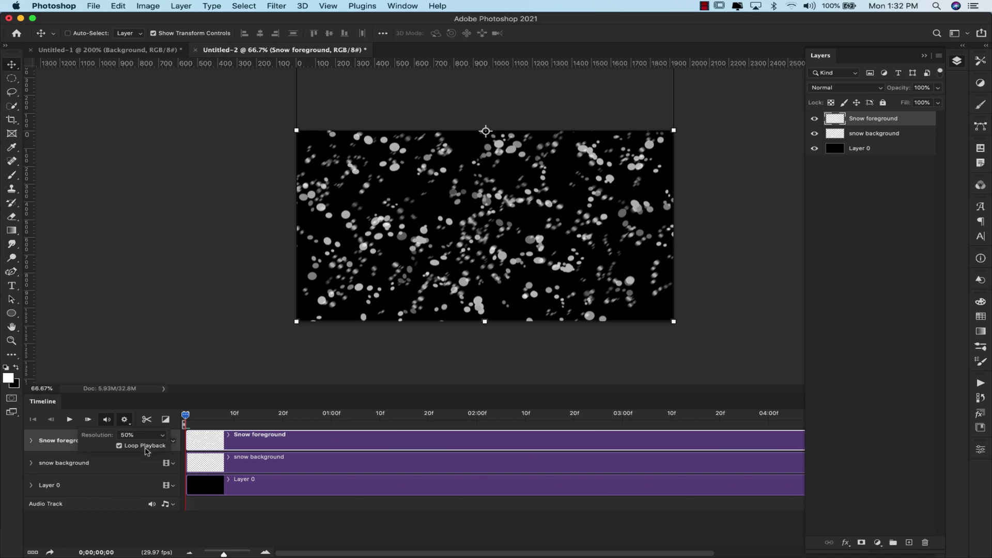
- Keyframe Snow foreground's Position at 0;00;00;00 and drag it lower at 0;00;04;29
left_click(78, 445)
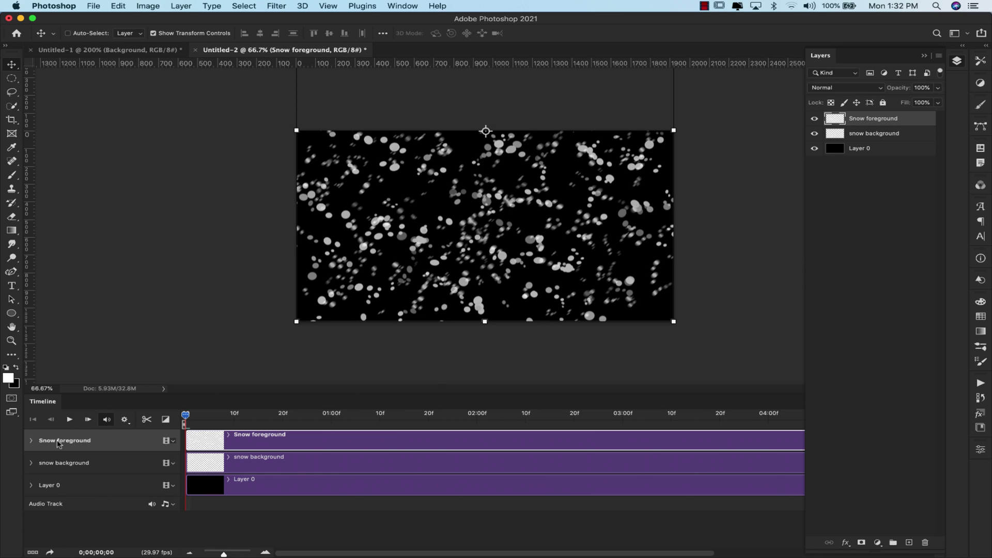
left_click(31, 441)
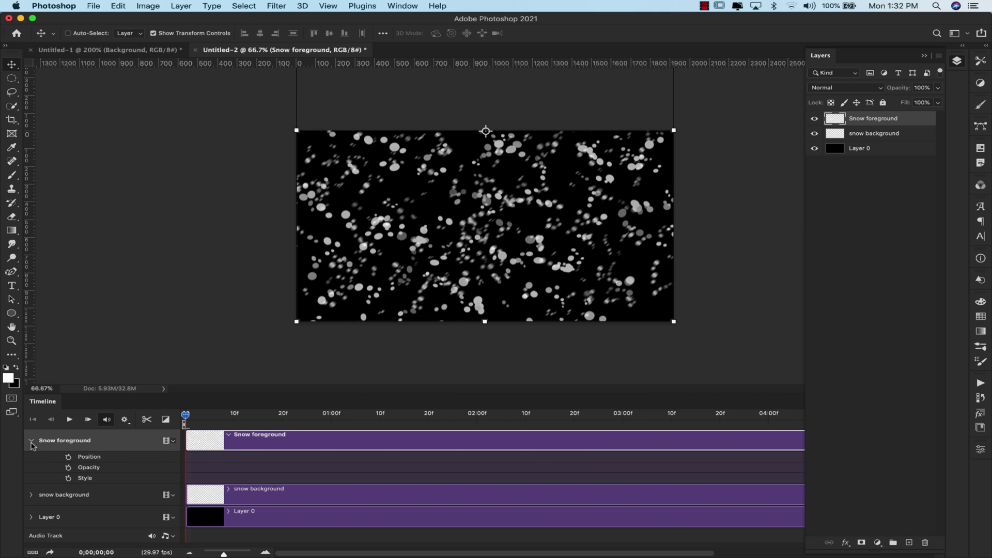
left_click(69, 457)
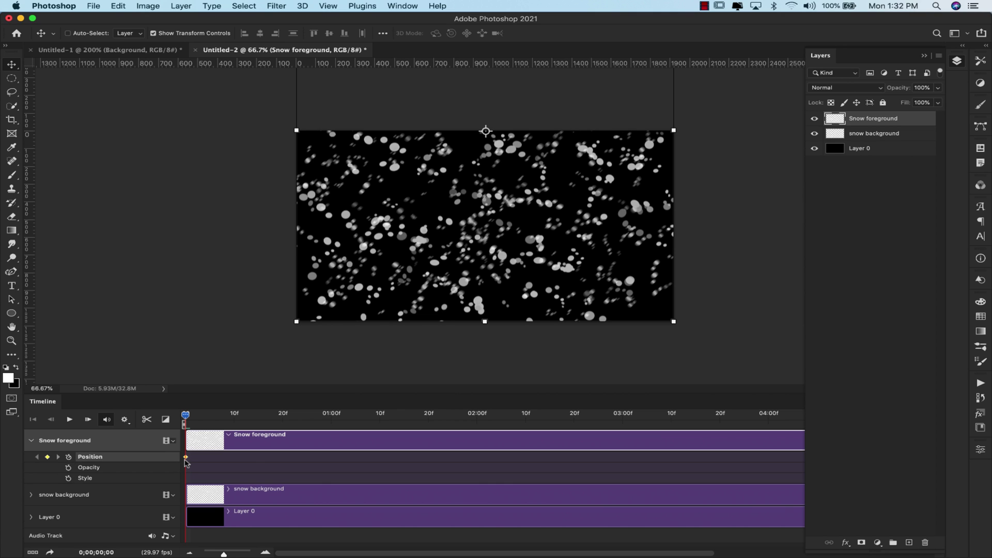
left_click_drag(224, 554, 219, 554)
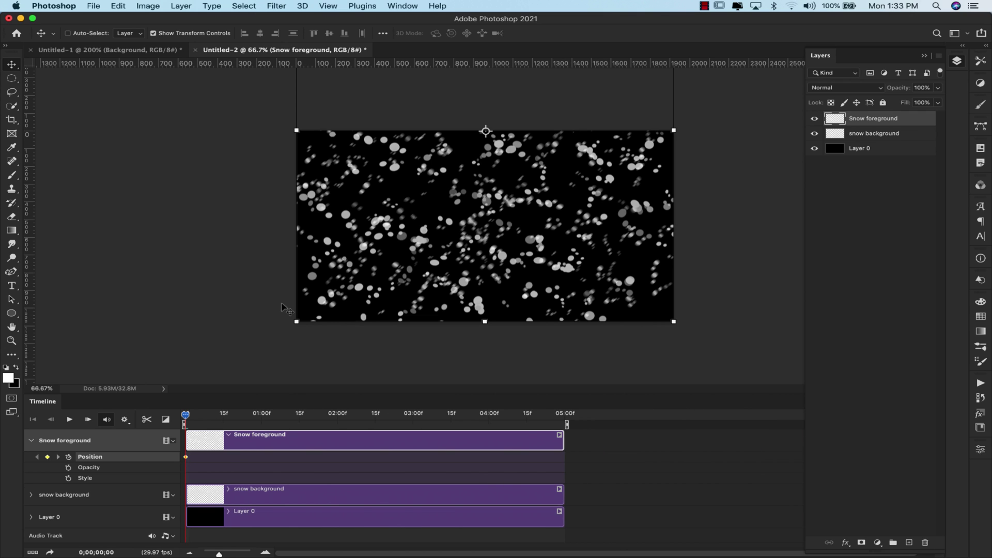
left_click_drag(186, 417, 566, 434)
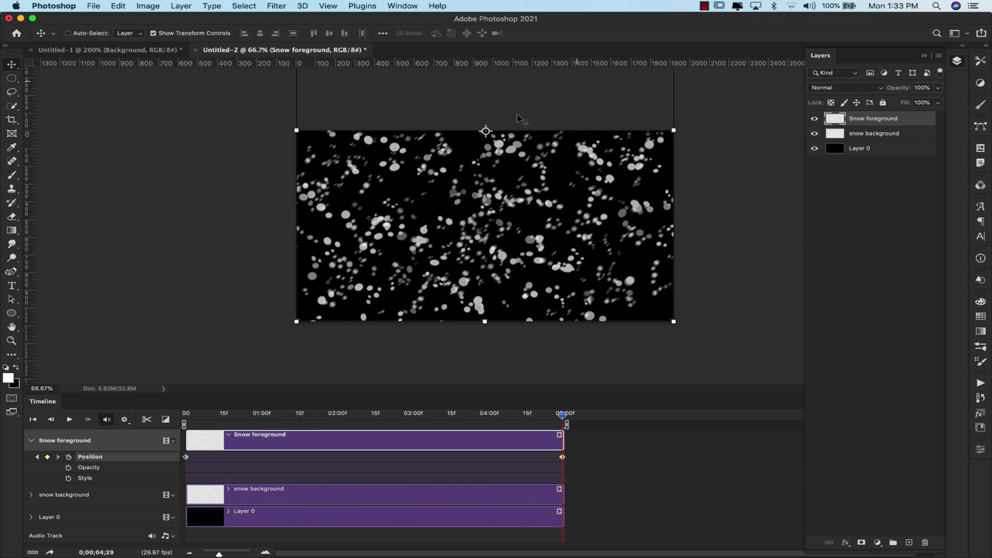
left_click_drag(591, 199, 589, 288)
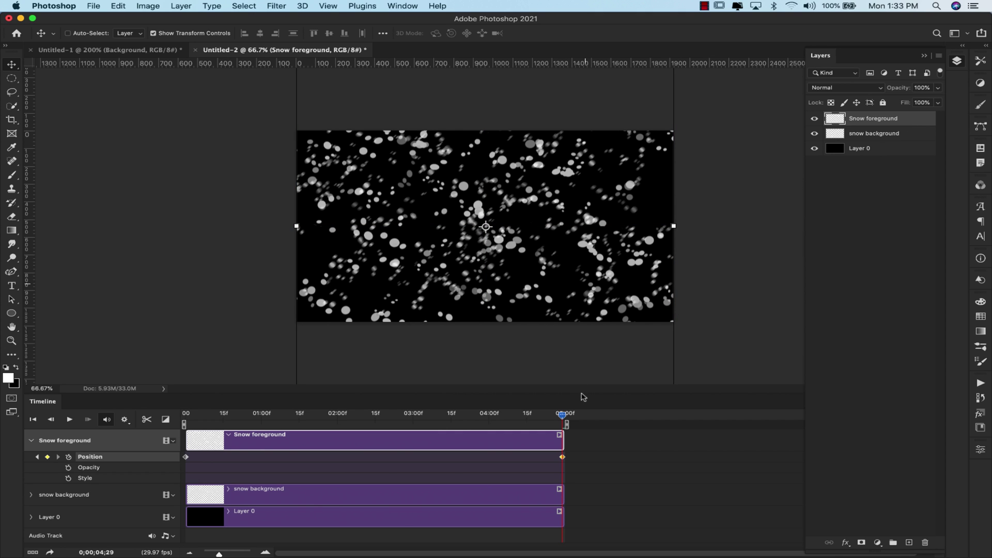
left_click_drag(562, 415, 185, 415)
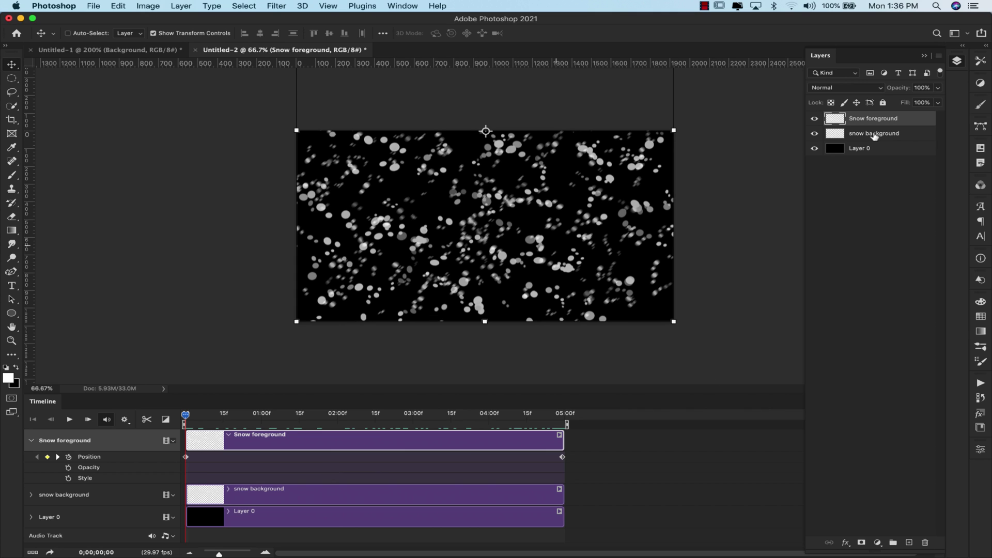
- Keyframe snow background's Position at the clip start and drag it lower at 0;00;04;29
left_click(873, 136)
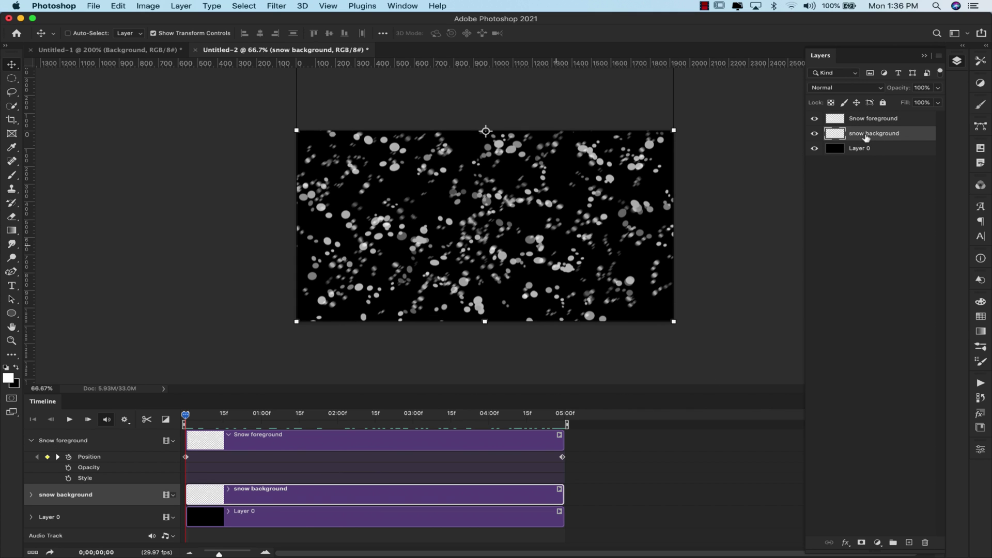
left_click(31, 495)
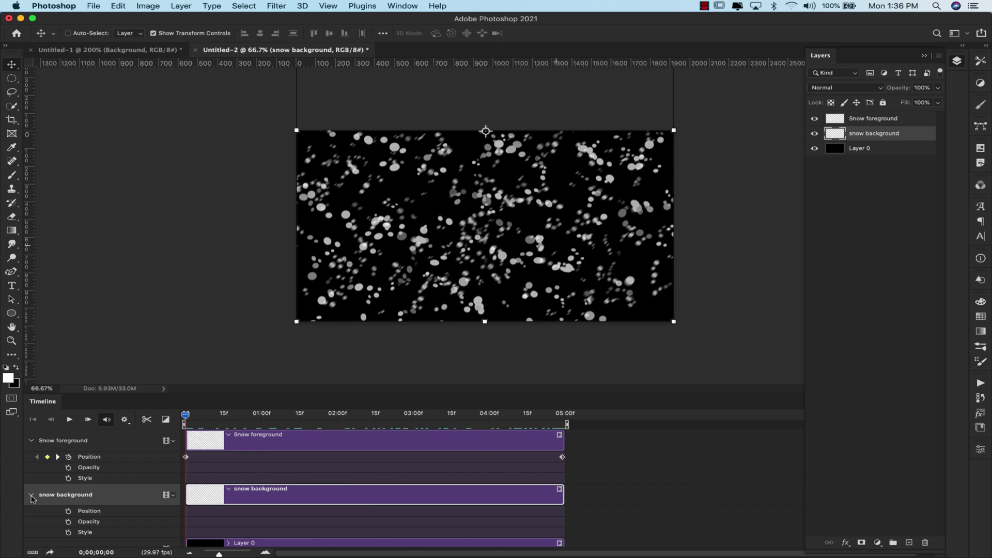
left_click(68, 511)
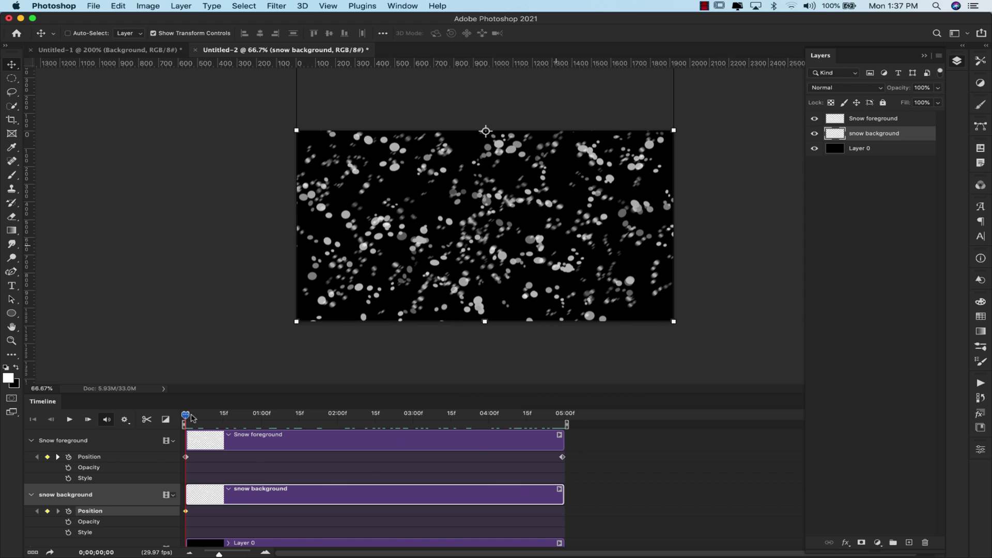
left_click_drag(185, 416, 565, 429)
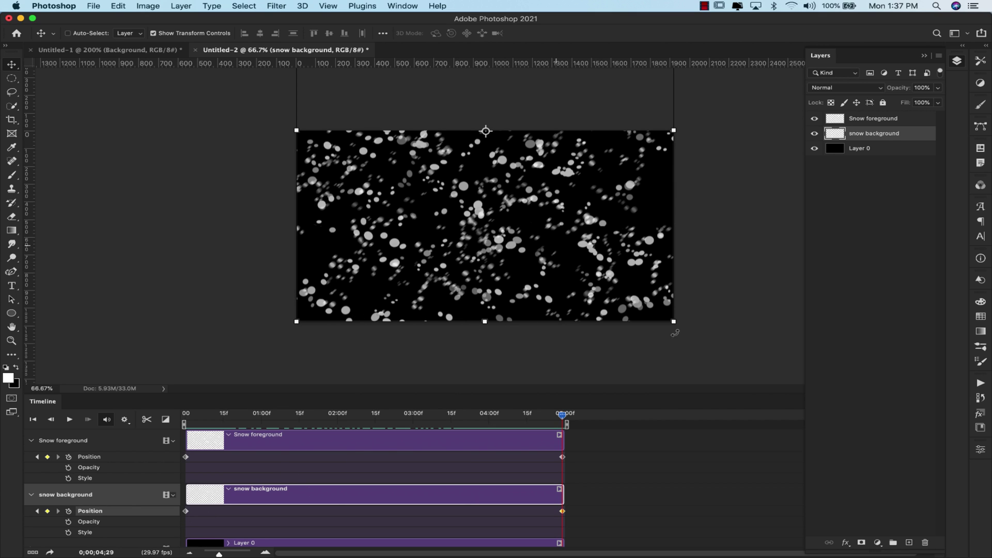
left_click_drag(589, 162, 571, 244)
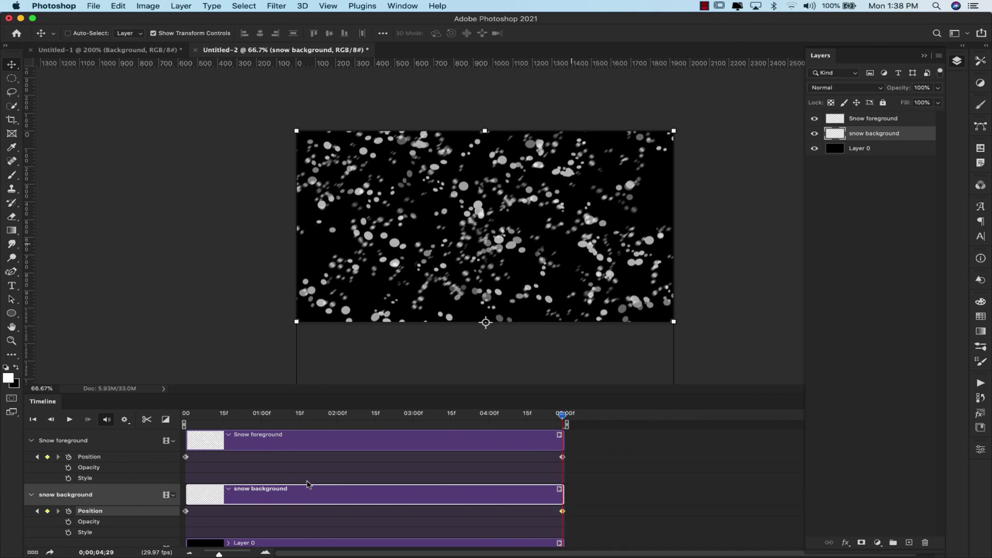
left_click(69, 420)
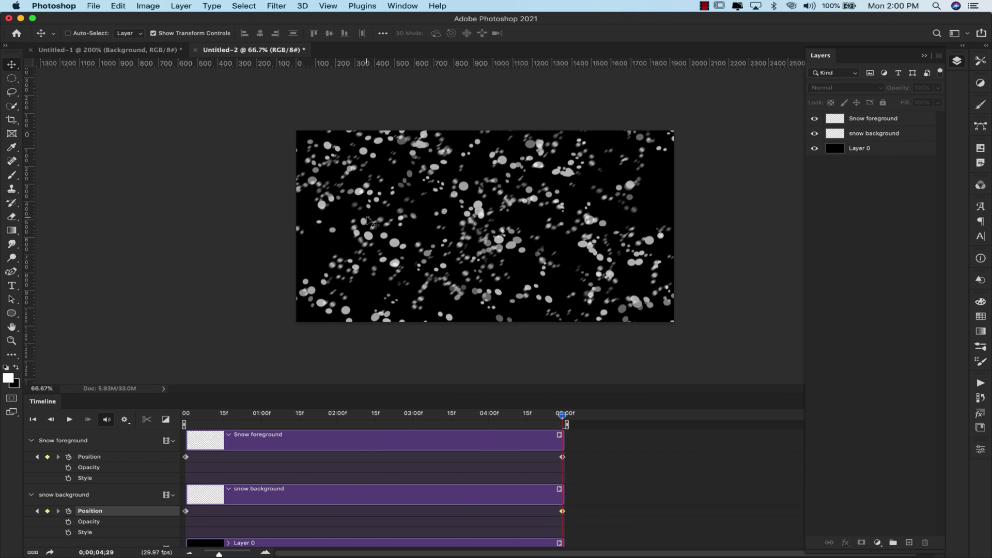
left_click(91, 6)
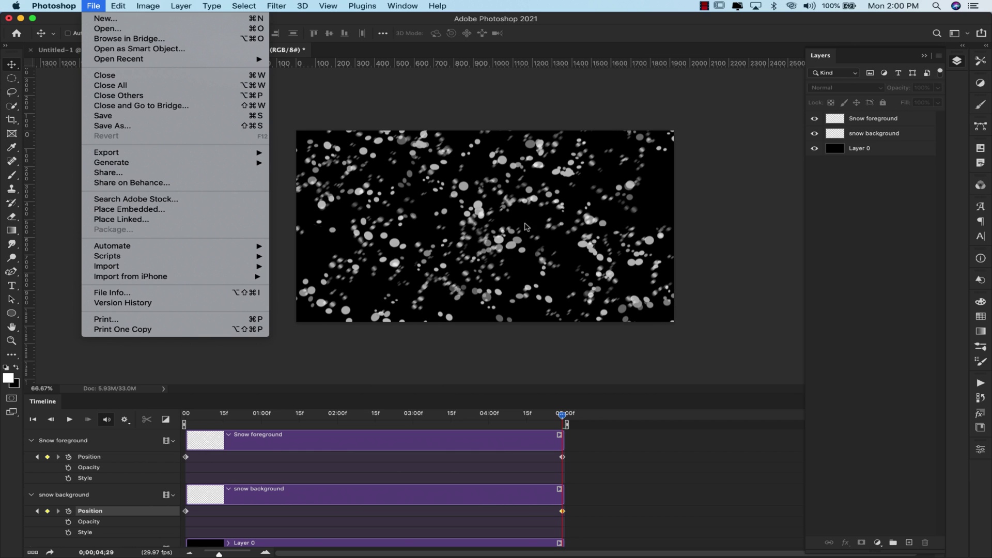
left_click(721, 269)
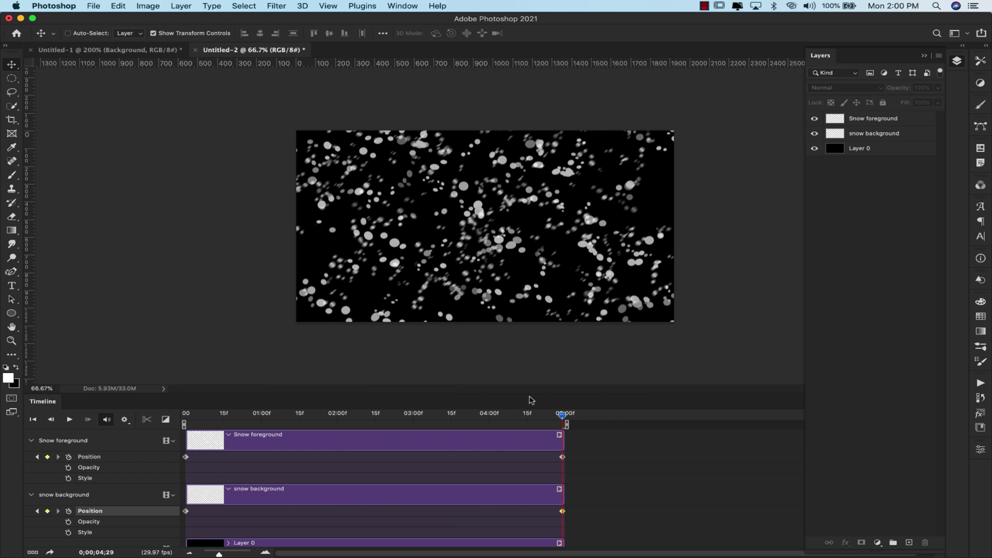
left_click(94, 8)
mouse_move(173, 153)
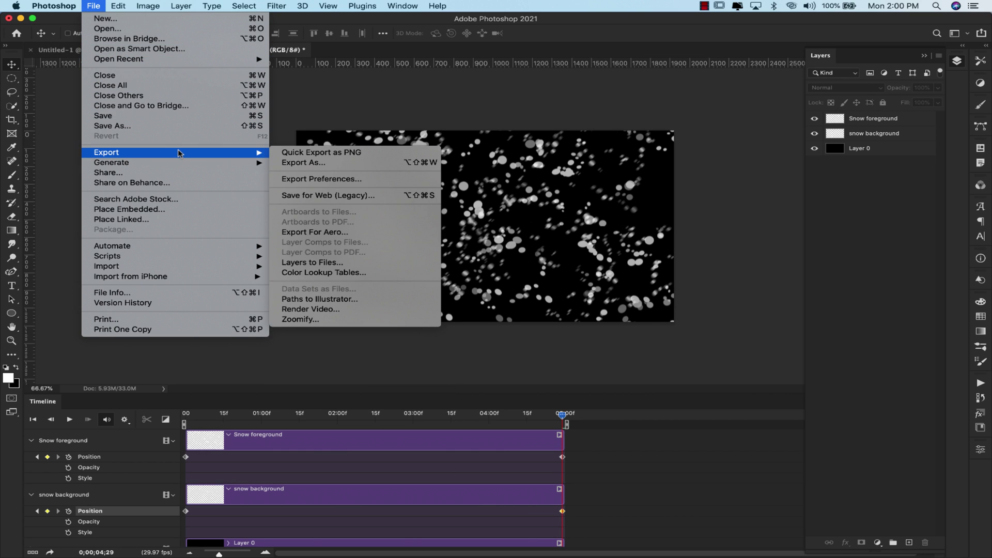
left_click(365, 195)
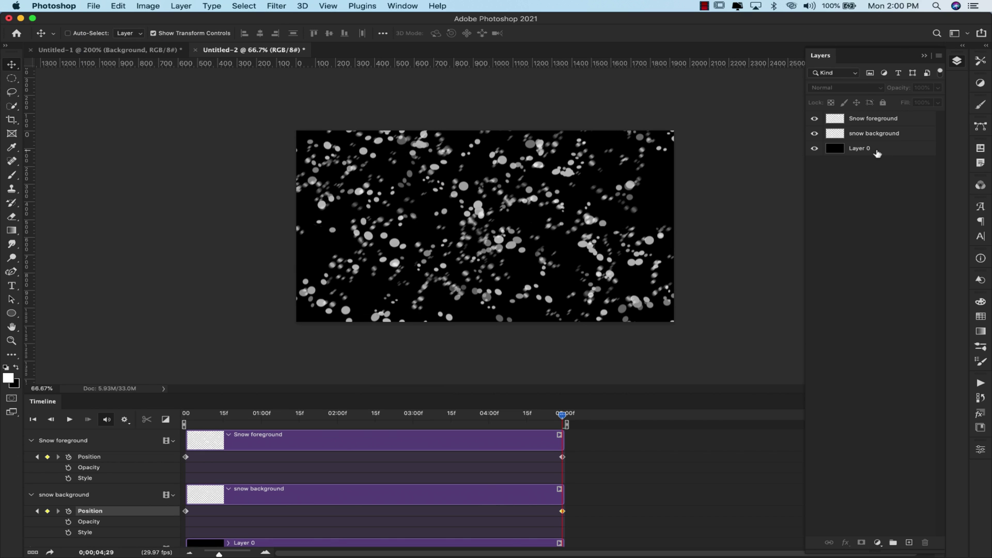
- Delete the black Layer 0 and go to File > Export > Save for Web (Legacy)
left_click(884, 151)
key("Delete")
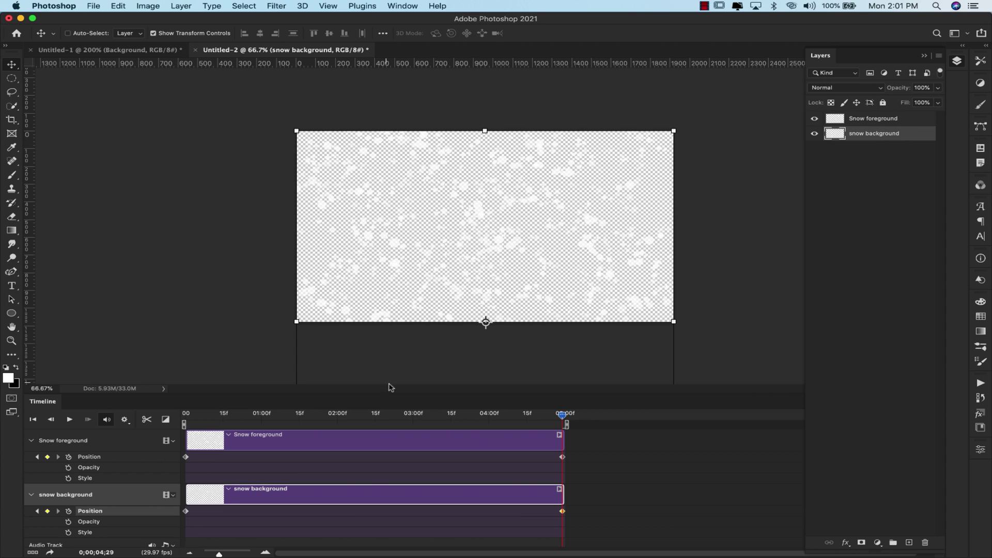
left_click(94, 10)
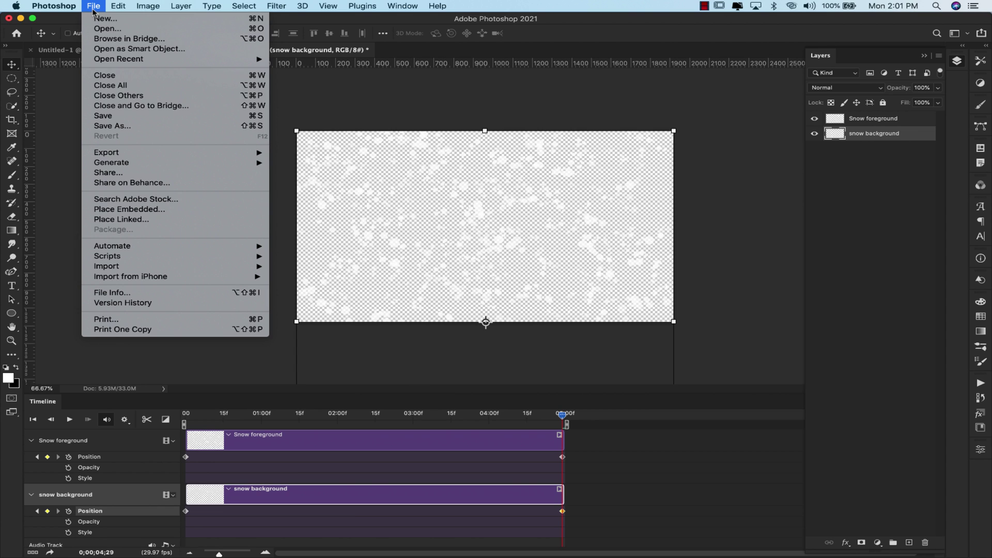
mouse_move(153, 153)
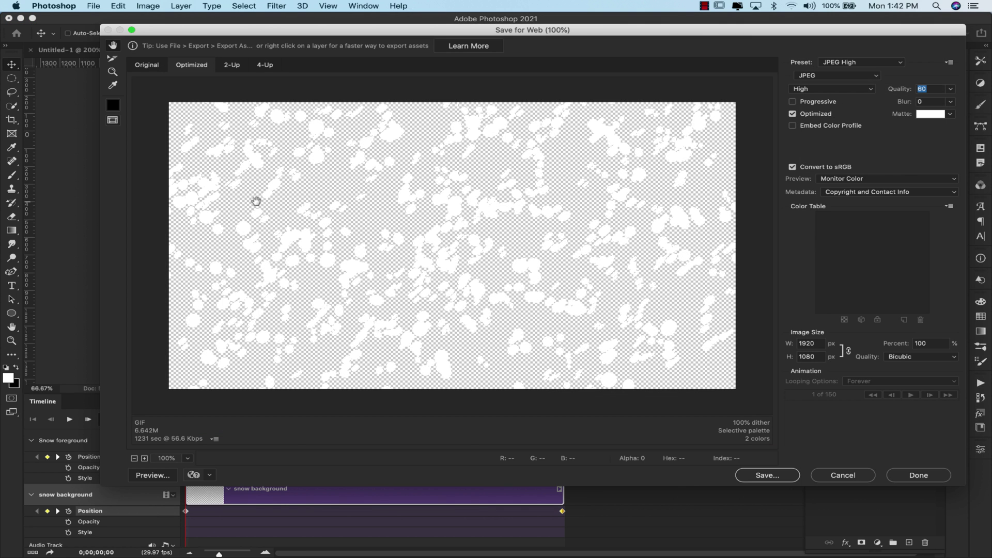
- Choose the GIF Restrictive preset and set the output width to 1280, giving 1280 x 720
left_click(860, 62)
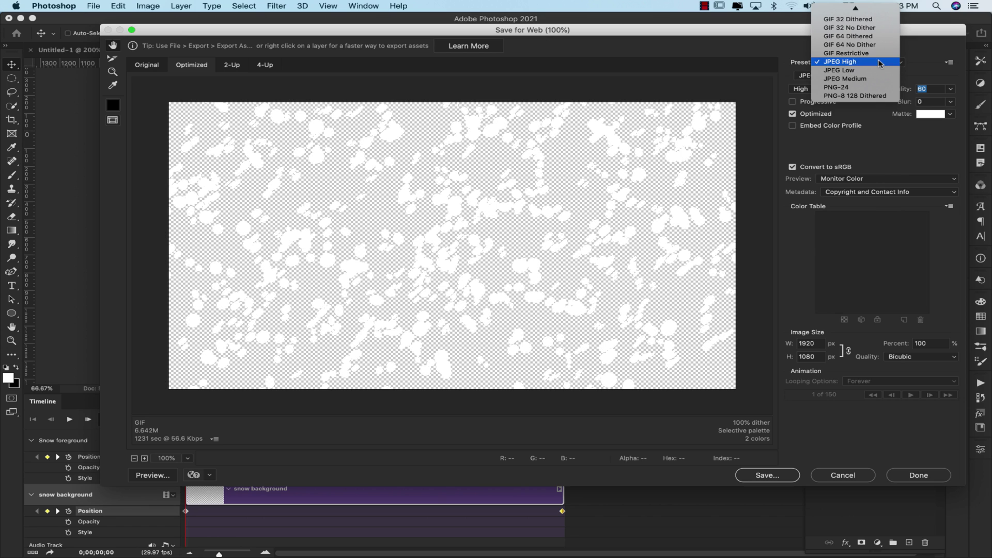
mouse_move(852, 9)
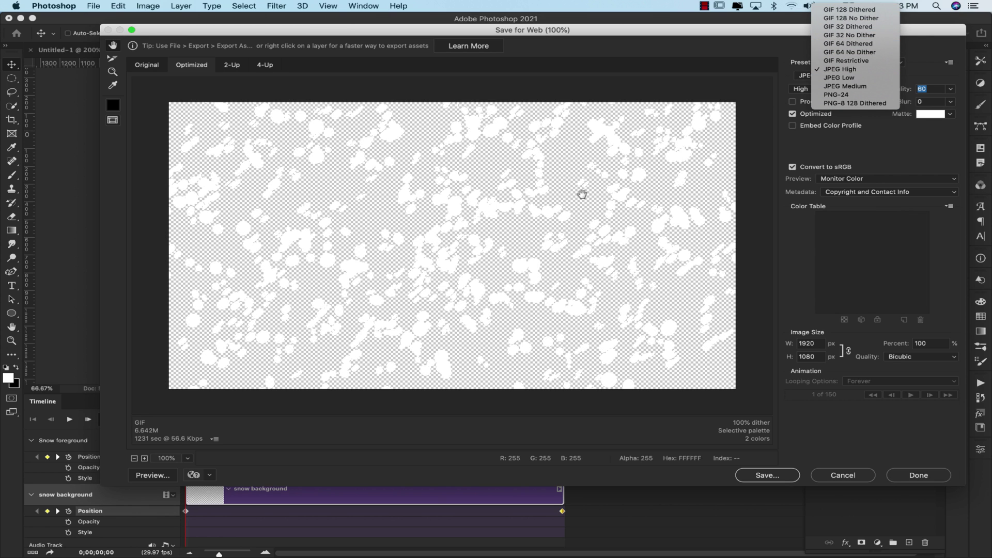
left_click(856, 60)
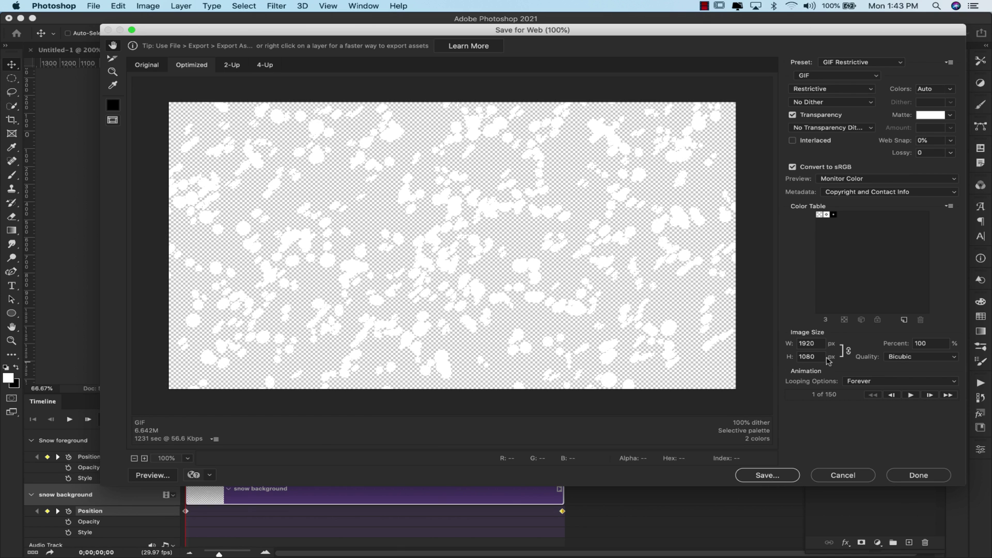
double_click(817, 343)
type("1280")
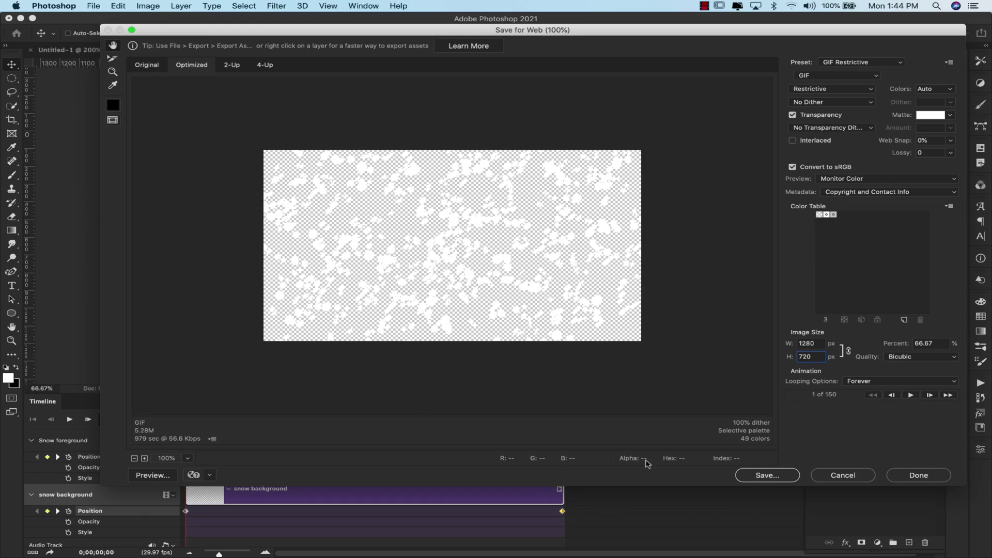
- Save the 150-frame GIF Restrictive animation at 1280 x 720 px
left_click(776, 478)
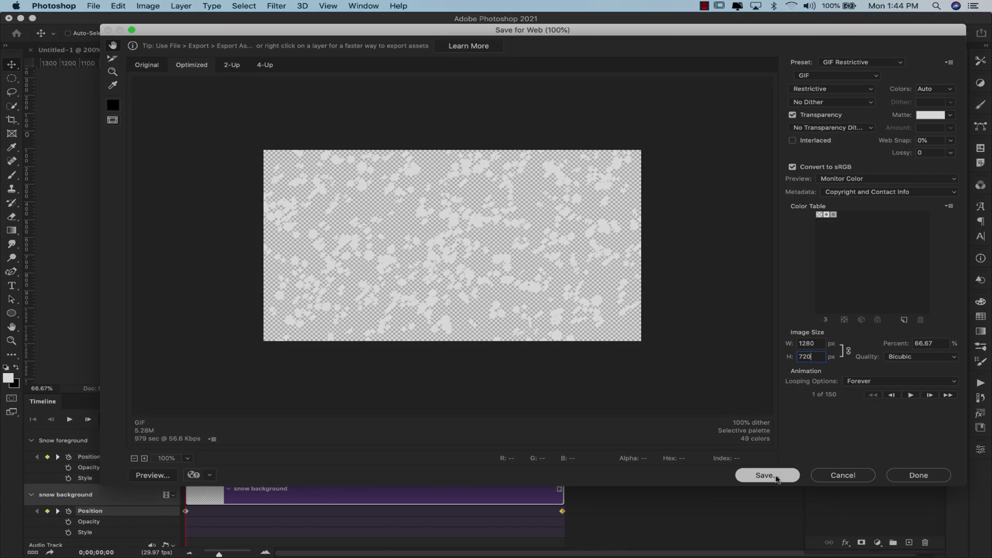